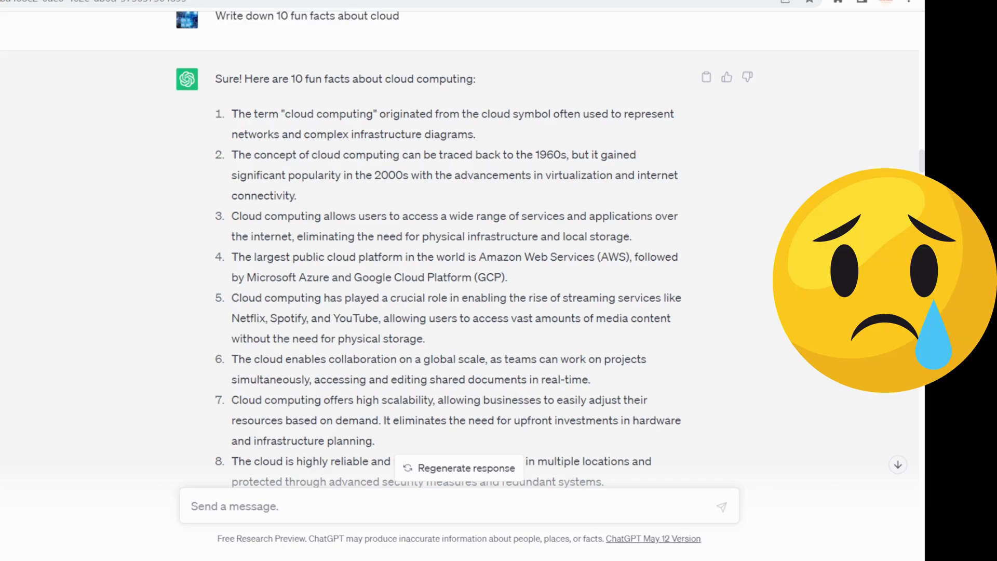
# Read through the earlier prompts and replies listing common and lesser-known fun facts about cloud computing
pyautogui.scroll(-3, 458, 249)
pyautogui.scroll(-7, 459, 249)
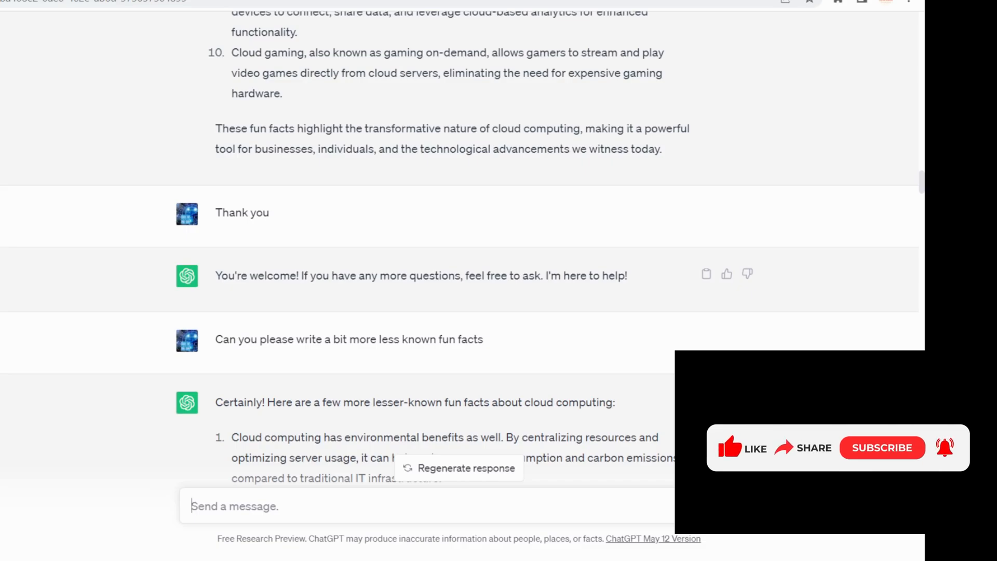
pyautogui.scroll(-4, 457, 260)
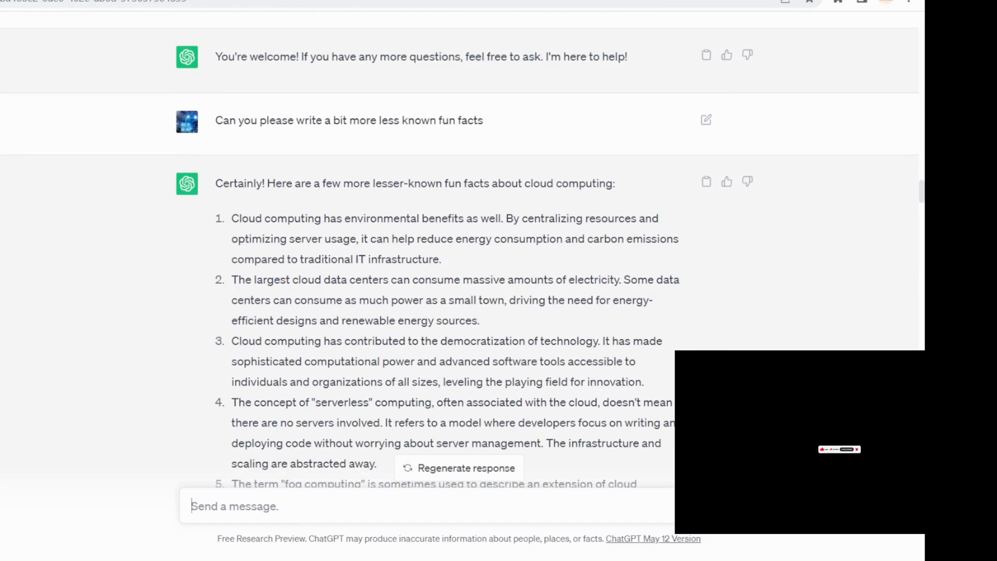
pyautogui.scroll(-3, 457, 259)
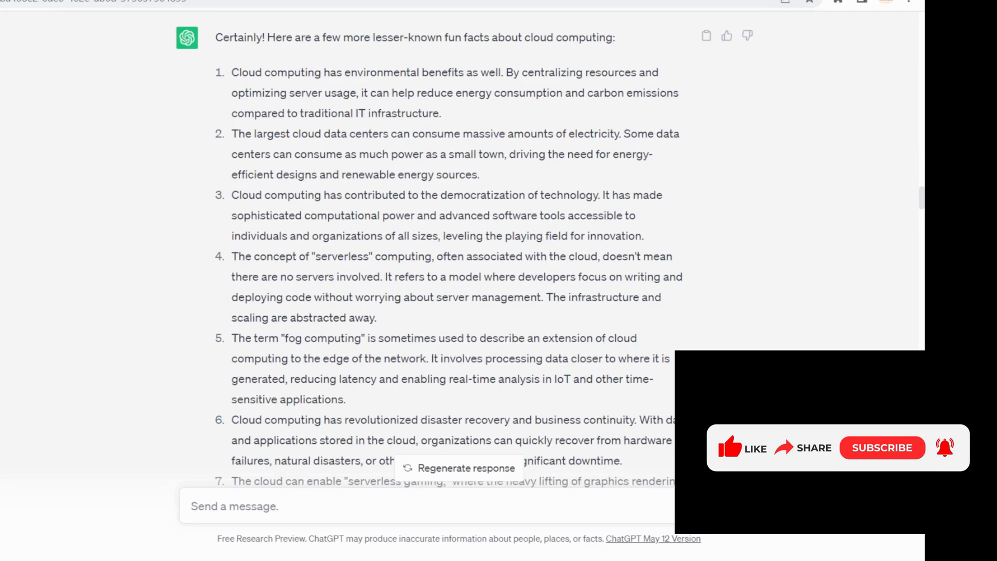
pyautogui.scroll(10, 457, 249)
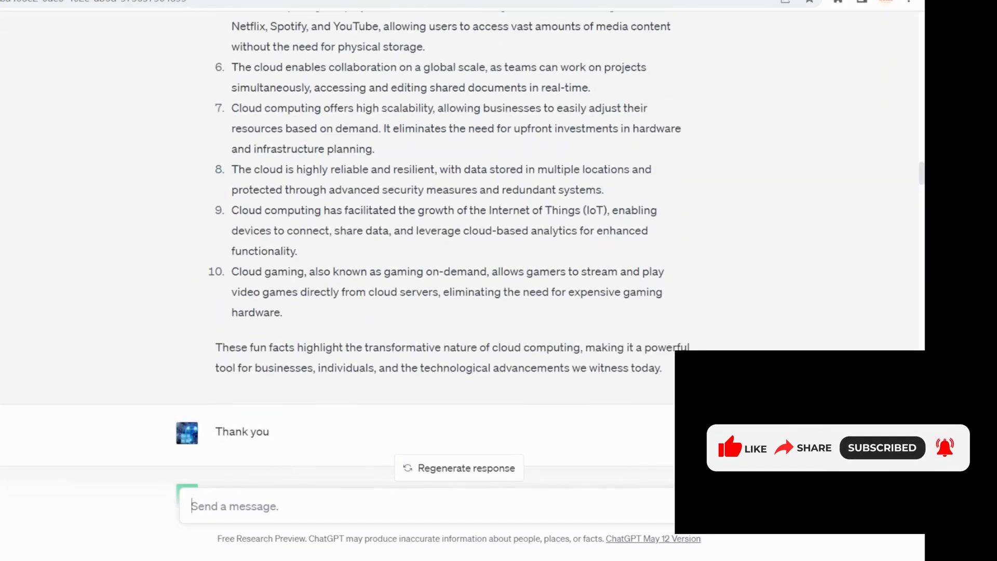
pyautogui.scroll(-10, 457, 260)
pyautogui.scroll(-7, 457, 259)
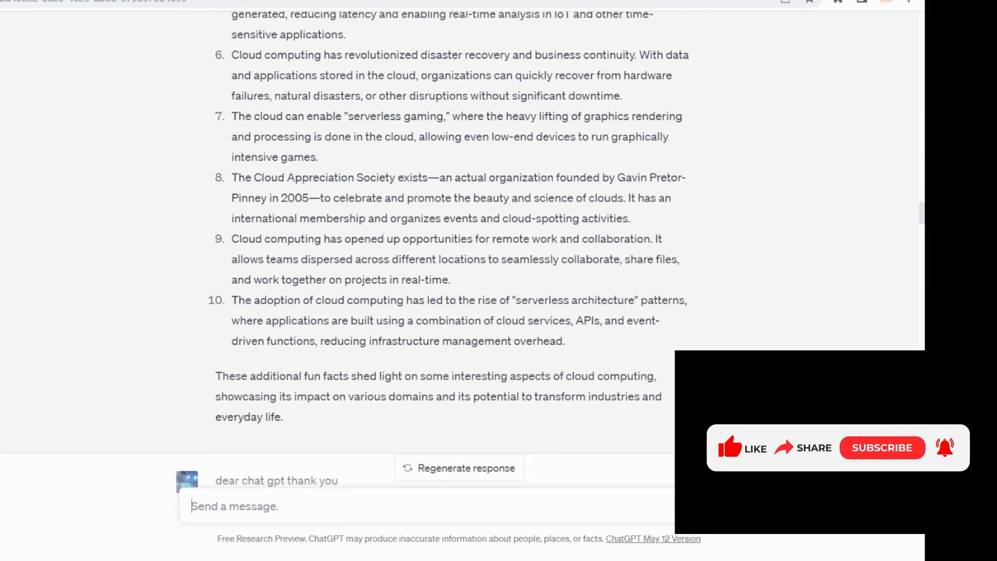
pyautogui.scroll(-4, 458, 259)
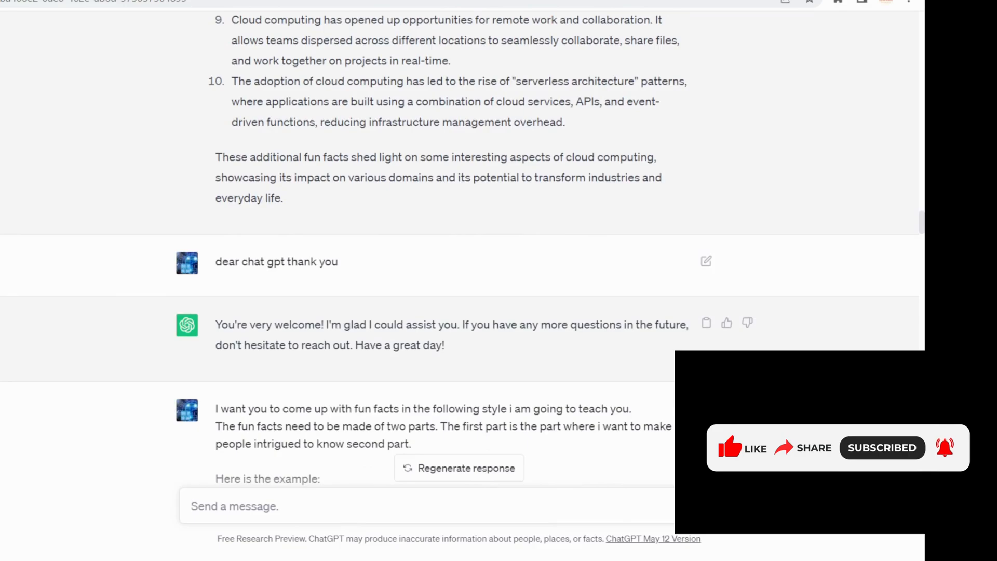
# Review the prompt teaching the two-part fun fact style and highlight the robotic fish example in the reply
pyautogui.scroll(-4, 457, 260)
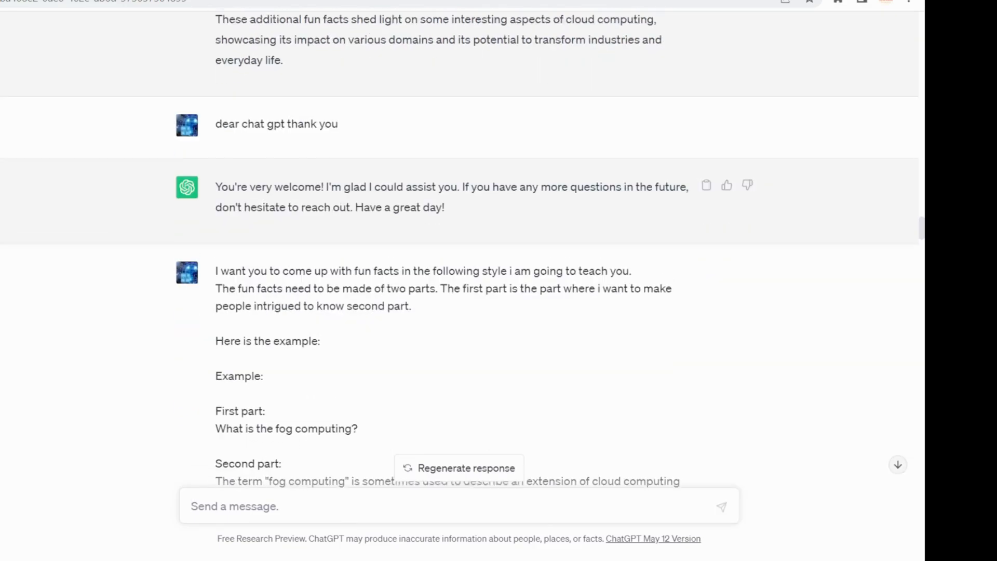
pyautogui.scroll(-2, 457, 260)
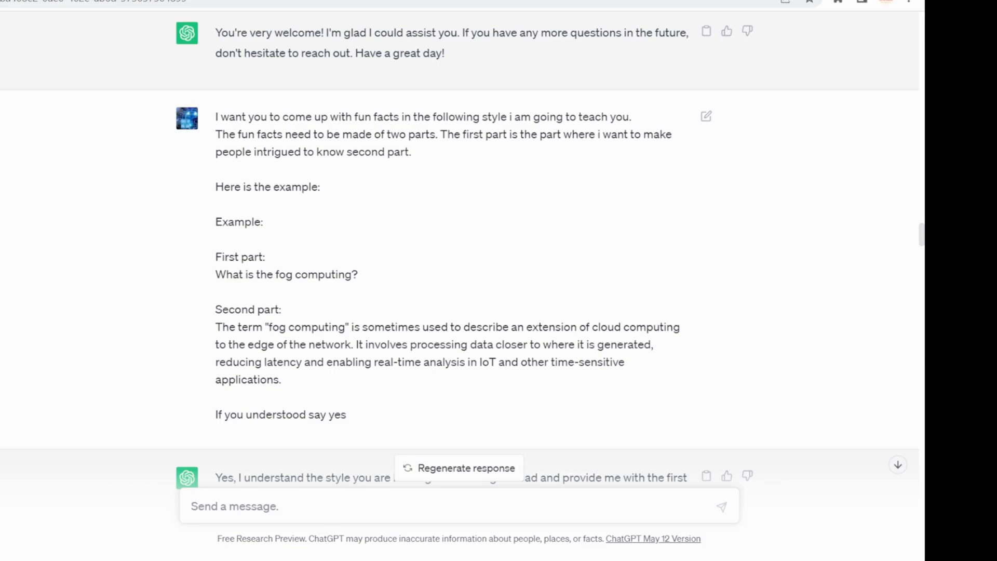
pyautogui.scroll(-5, 460, 263)
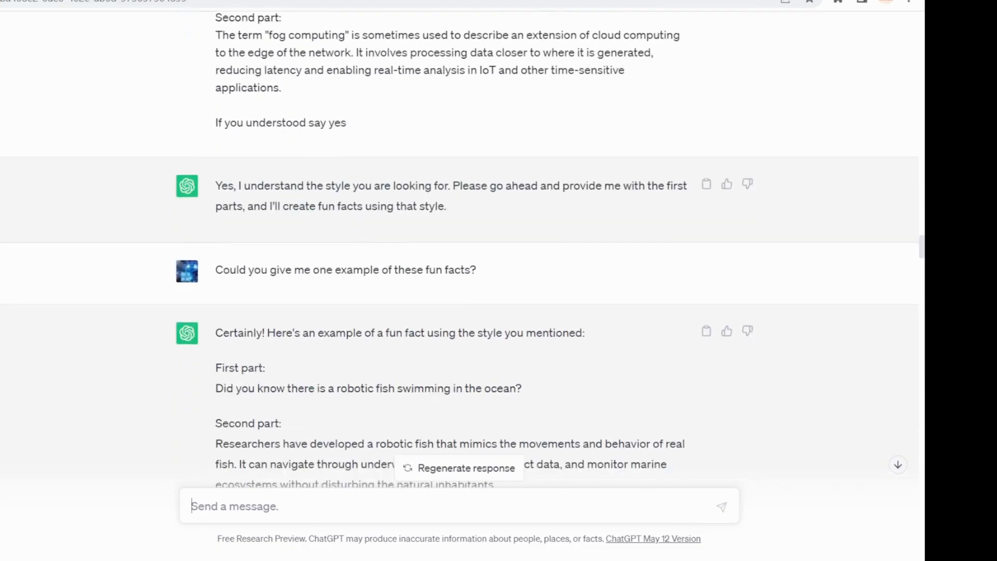
pyautogui.scroll(-1, 460, 263)
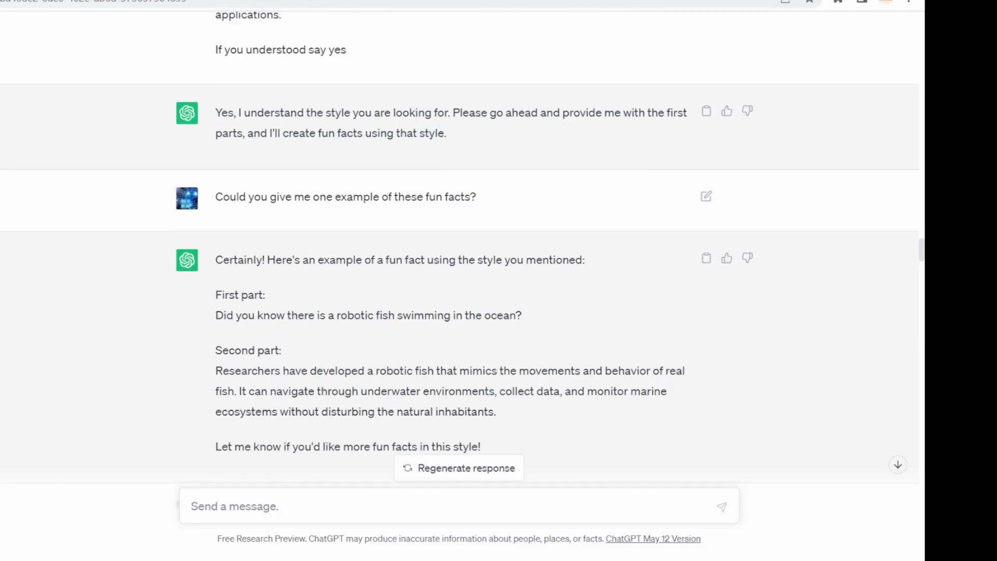
pyautogui.scroll(-2, 459, 263)
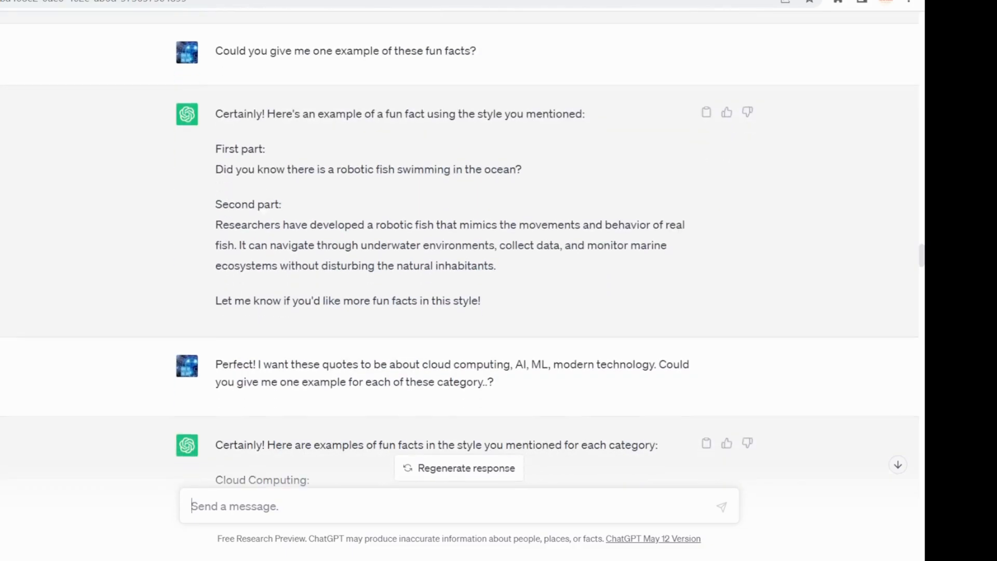
pyautogui.moveTo(215, 149); pyautogui.dragTo(478, 266)
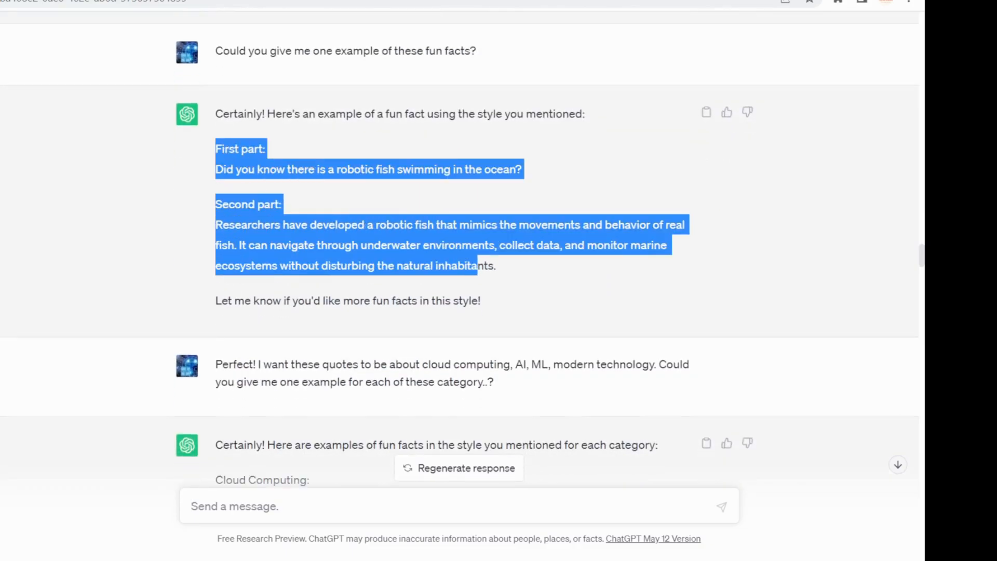
pyautogui.click(478, 267)
# Examine the two-part examples requested for each technology category, highlighting the complete Cloud Computing fact
pyautogui.scroll(-2, 460, 259)
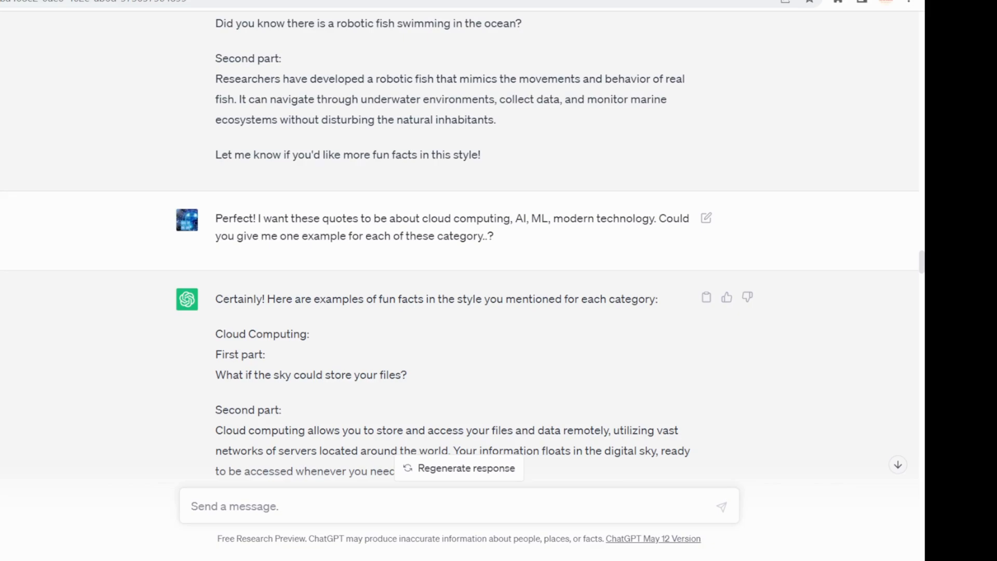
pyautogui.scroll(-4, 460, 248)
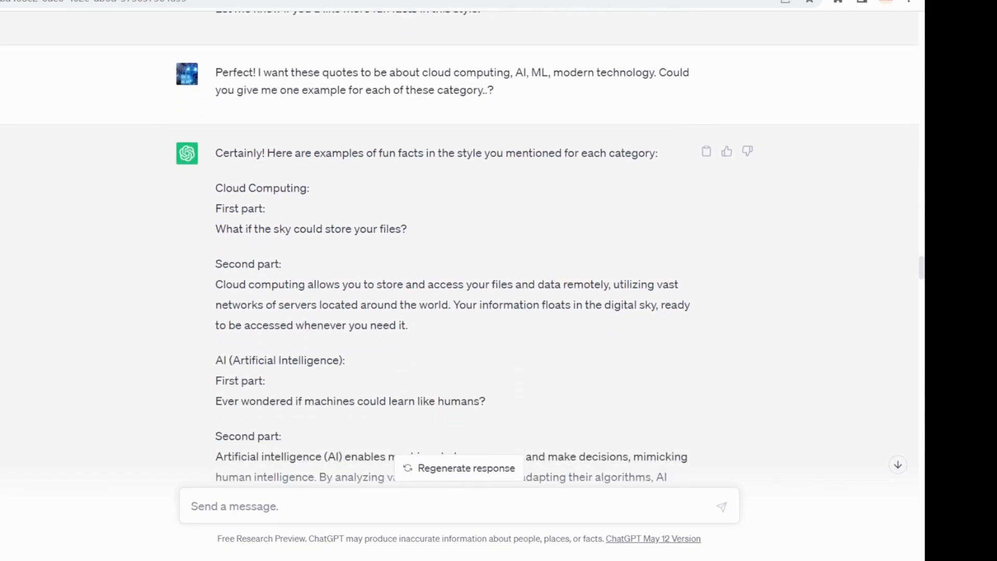
pyautogui.scroll(-1, 460, 249)
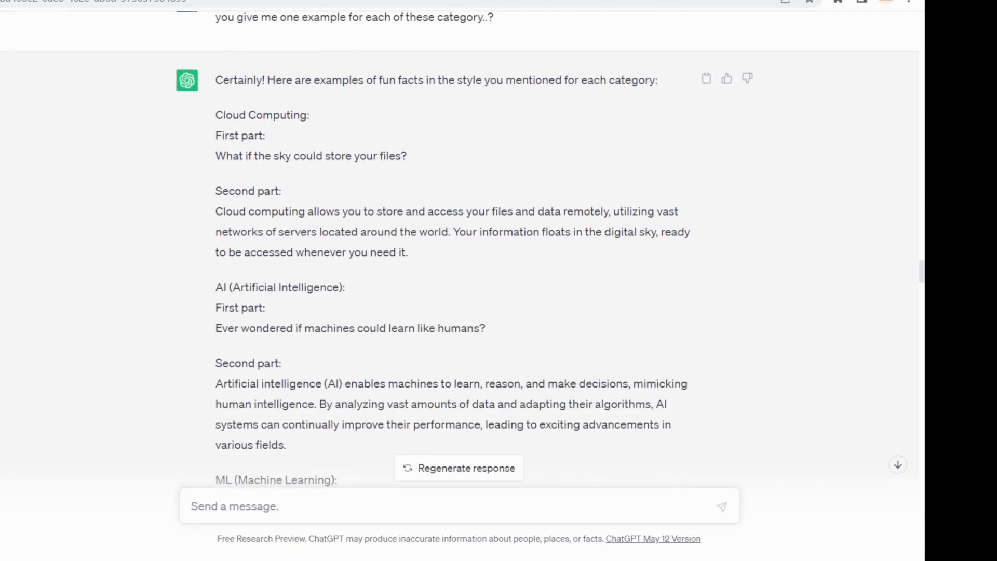
pyautogui.moveTo(215, 115); pyautogui.dragTo(408, 252)
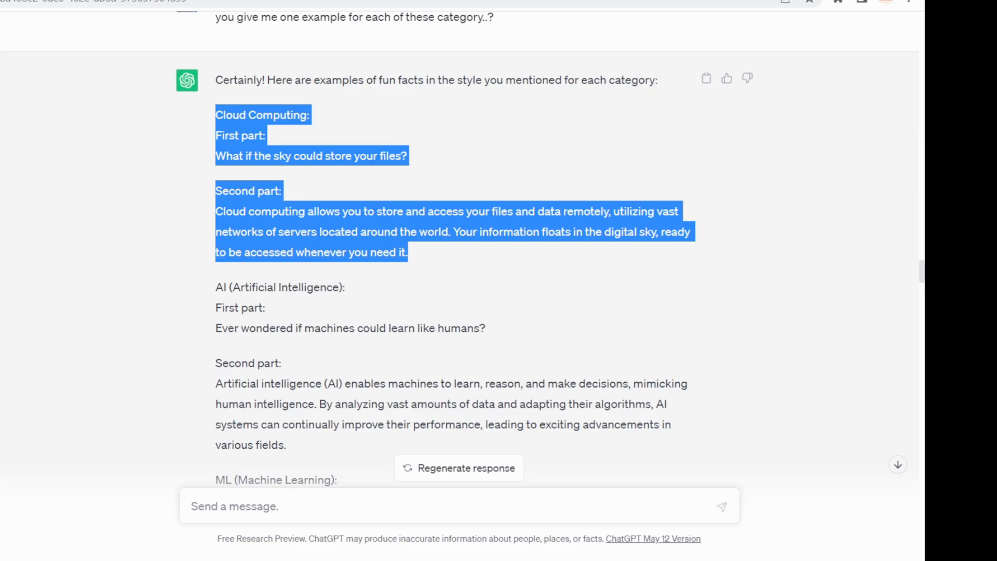
pyautogui.scroll(-14, 460, 249)
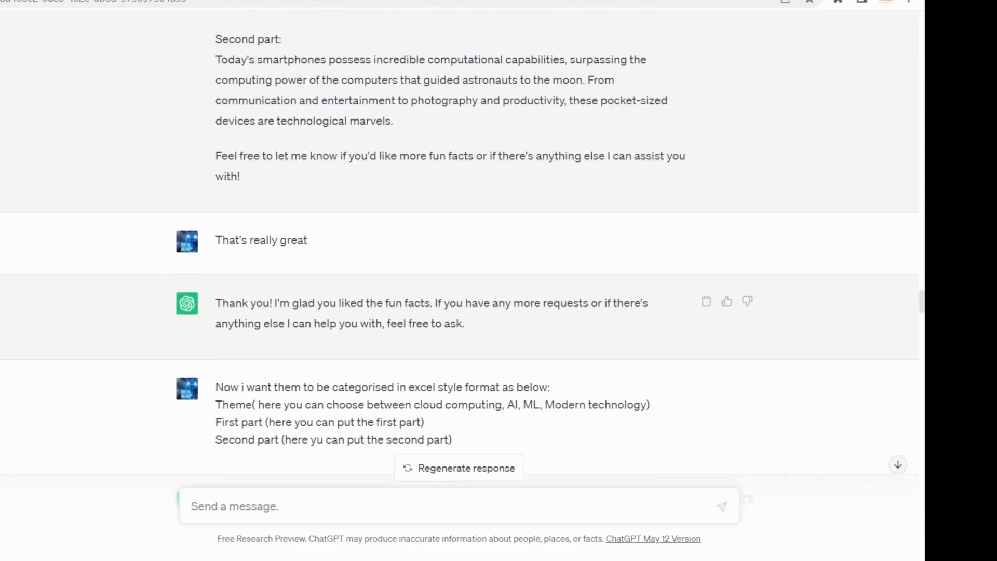
# Examine the prompt requesting an Excel-style format, highlighting its Theme column, and the resulting table of categorised fun facts
pyautogui.scroll(-3, 460, 249)
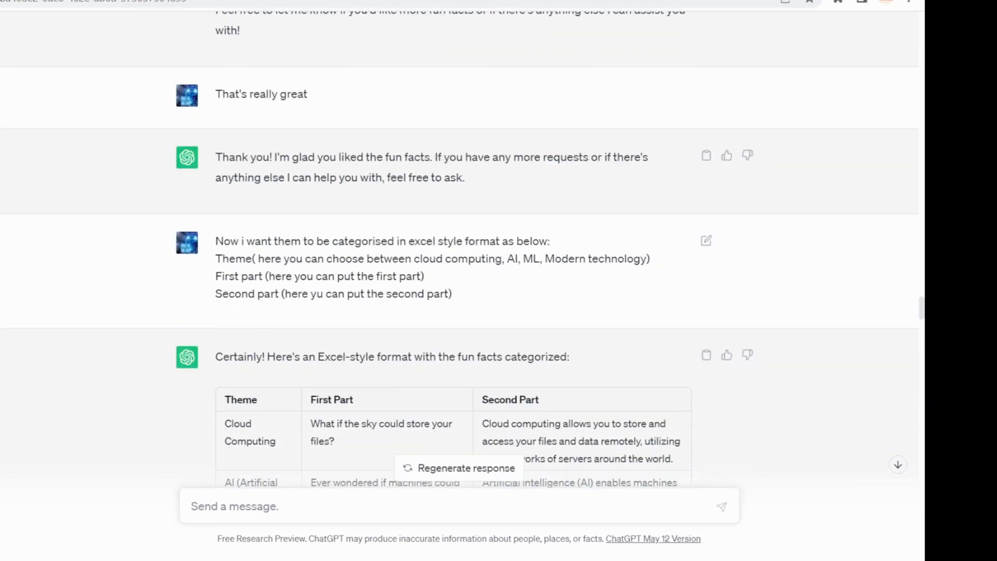
pyautogui.scroll(8, 460, 250)
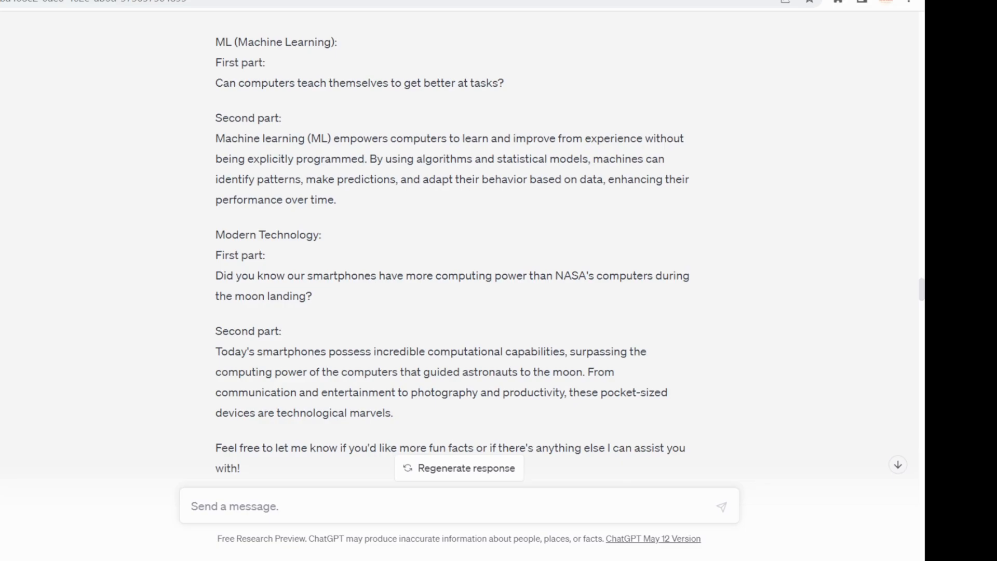
pyautogui.scroll(-7, 460, 249)
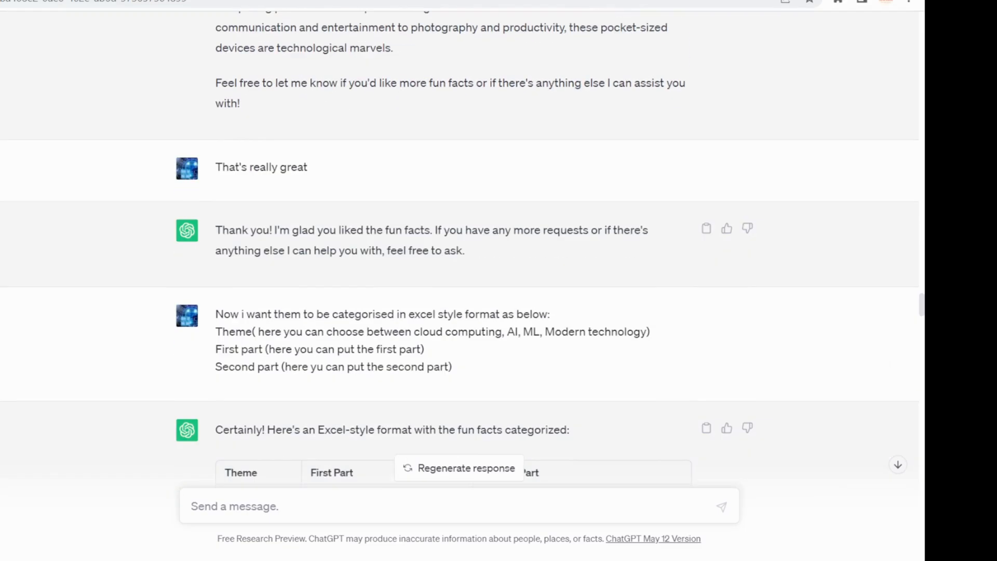
pyautogui.scroll(-1, 460, 255)
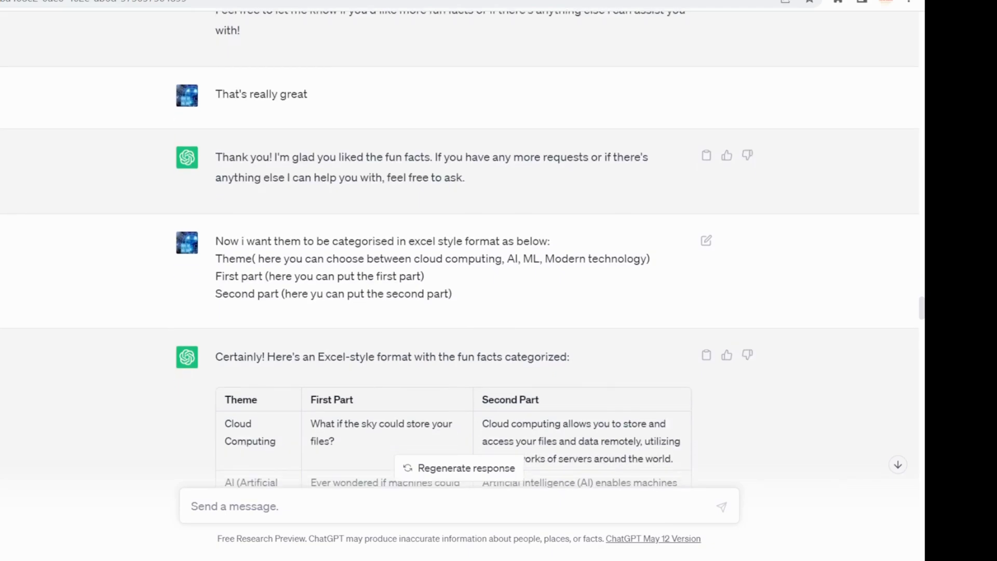
pyautogui.scroll(-2, 460, 249)
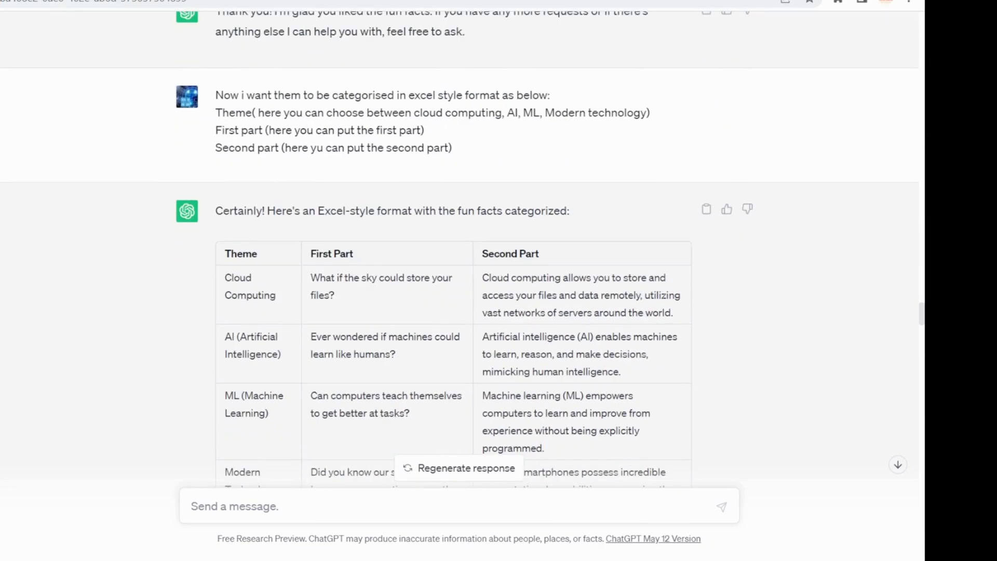
pyautogui.scroll(1, 460, 249)
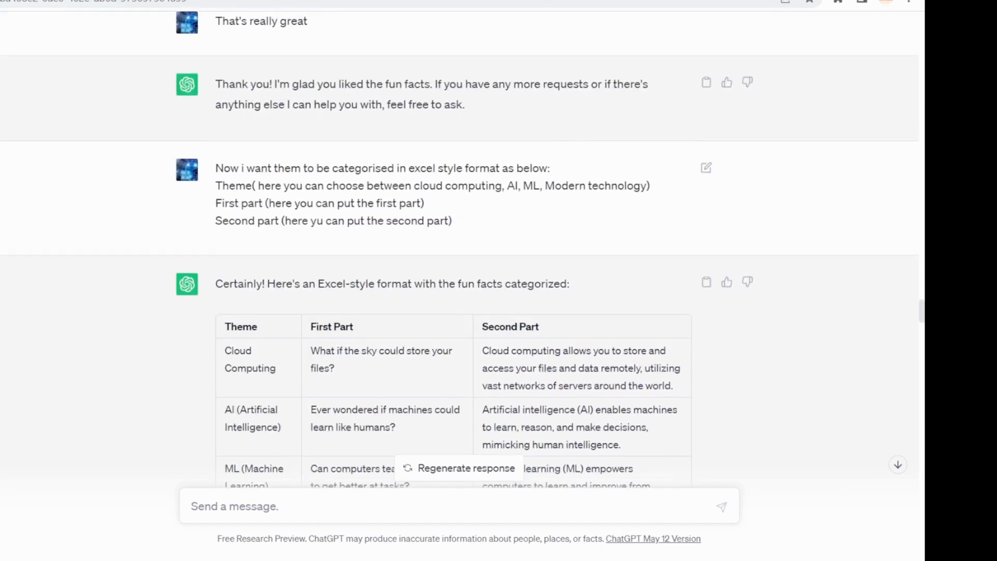
pyautogui.moveTo(215, 185); pyautogui.dragTo(256, 186)
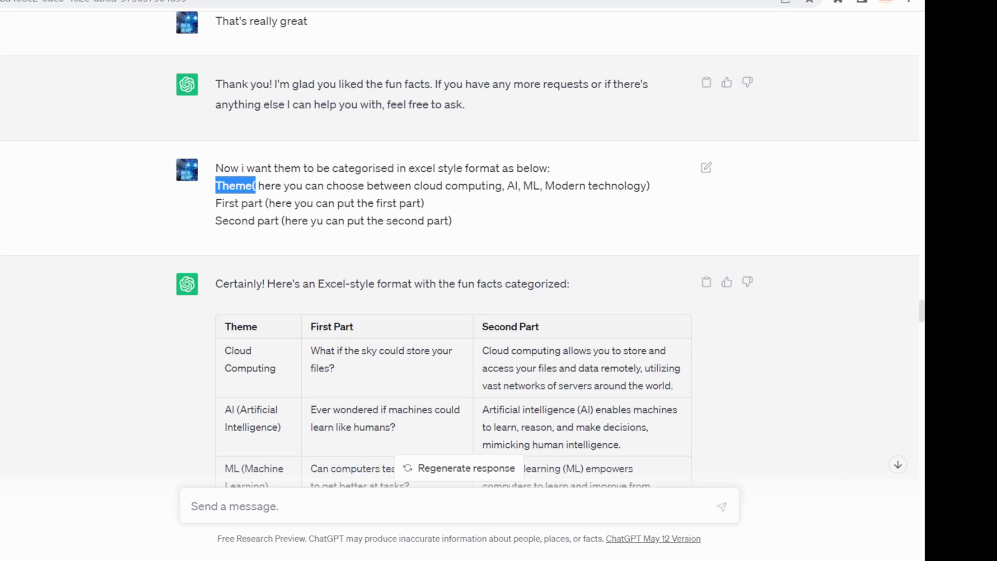
pyautogui.scroll(-4, 457, 260)
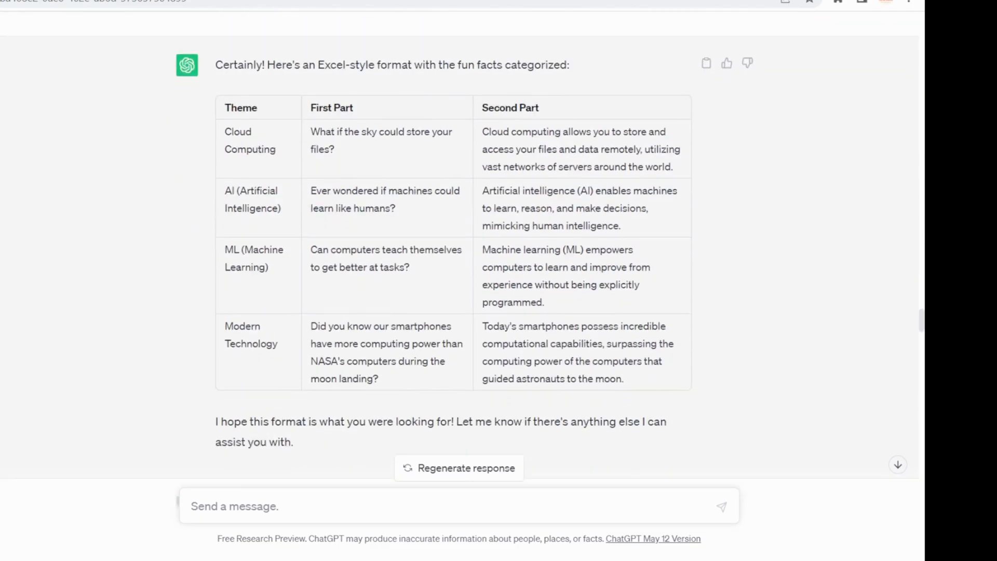
pyautogui.scroll(1, 458, 259)
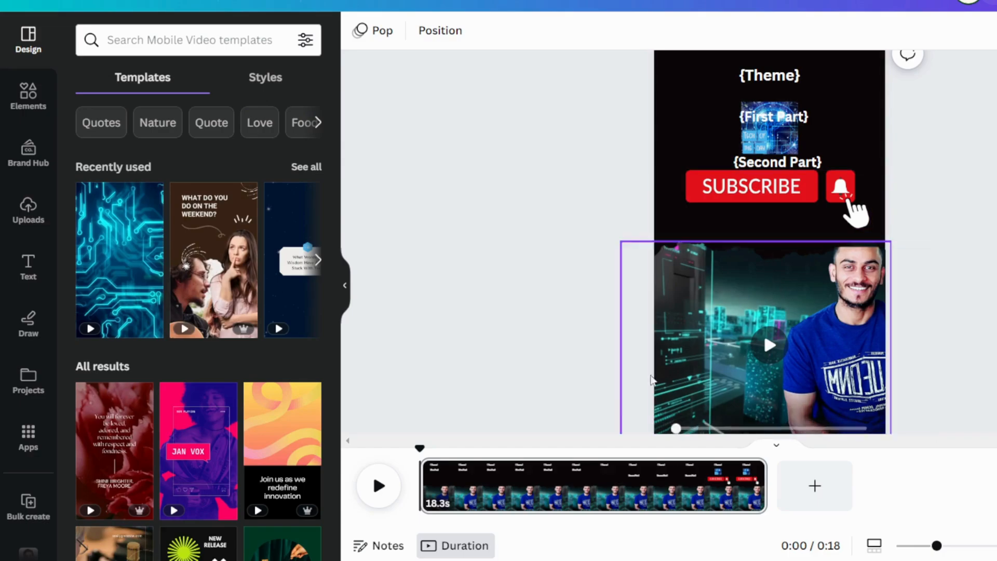
# Preview the video design, return to its start, and replay the opening seconds, stopping on the {Theme} text
pyautogui.click(378, 488)
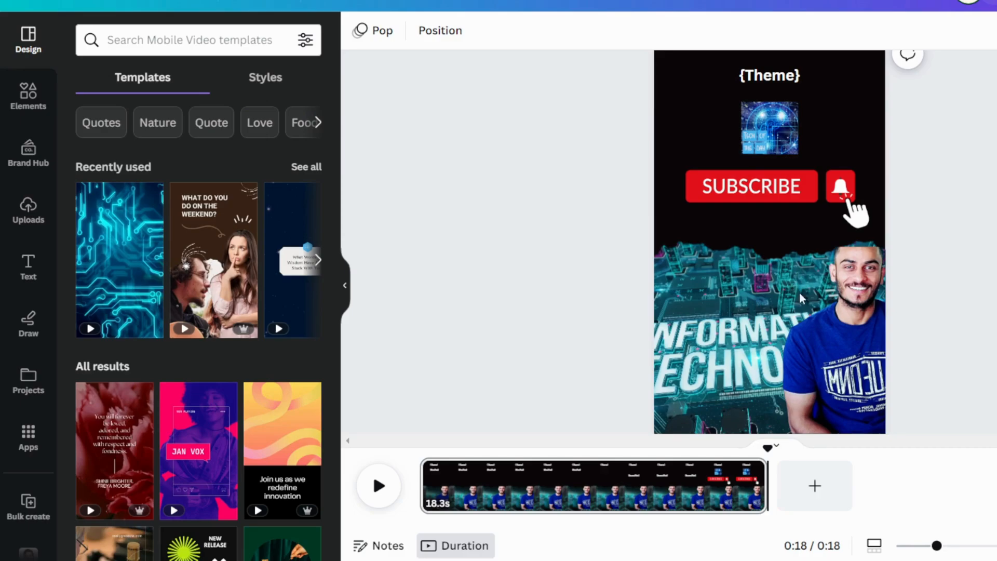
pyautogui.click(427, 458)
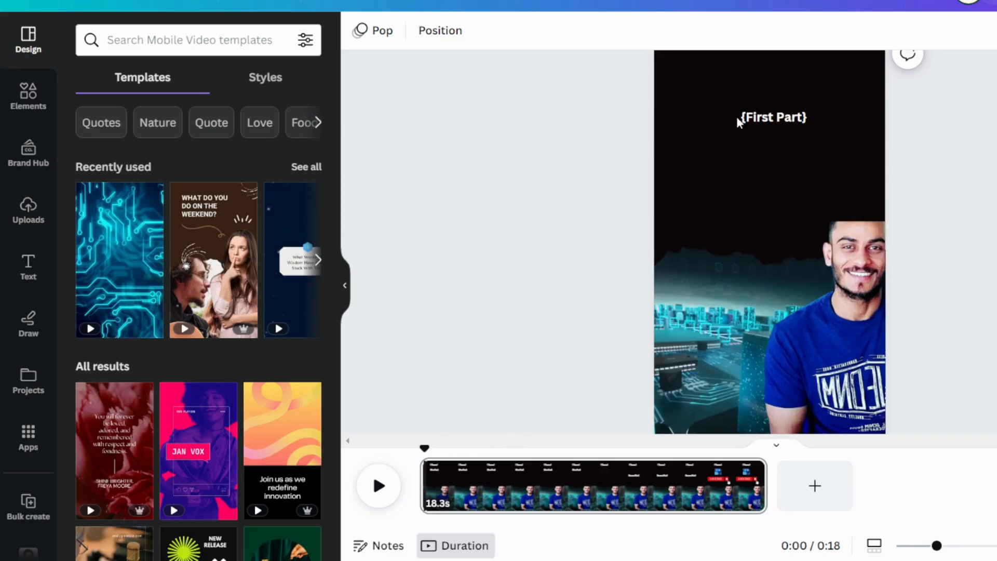
pyautogui.click(769, 107)
pyautogui.click(775, 74)
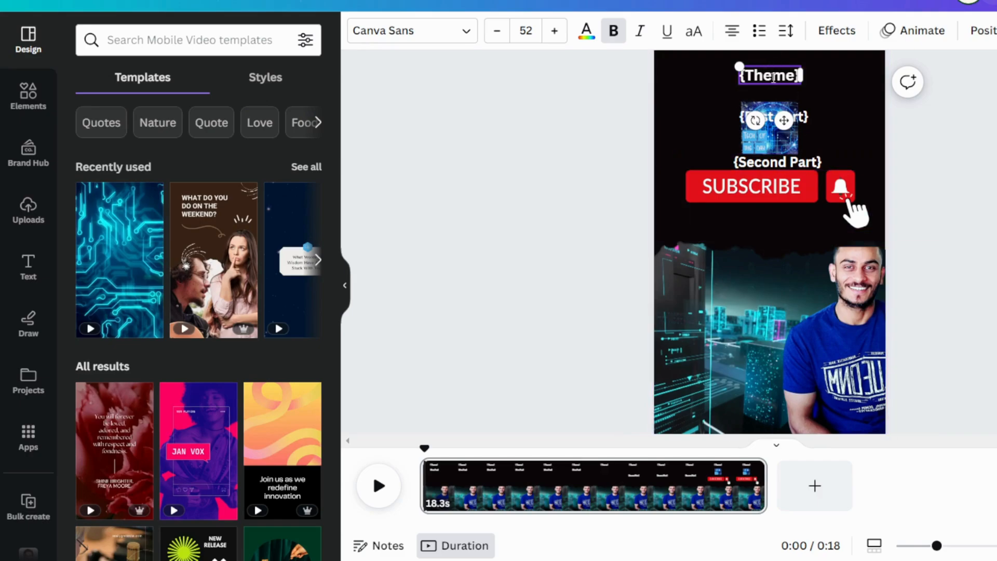
pyautogui.click(373, 487)
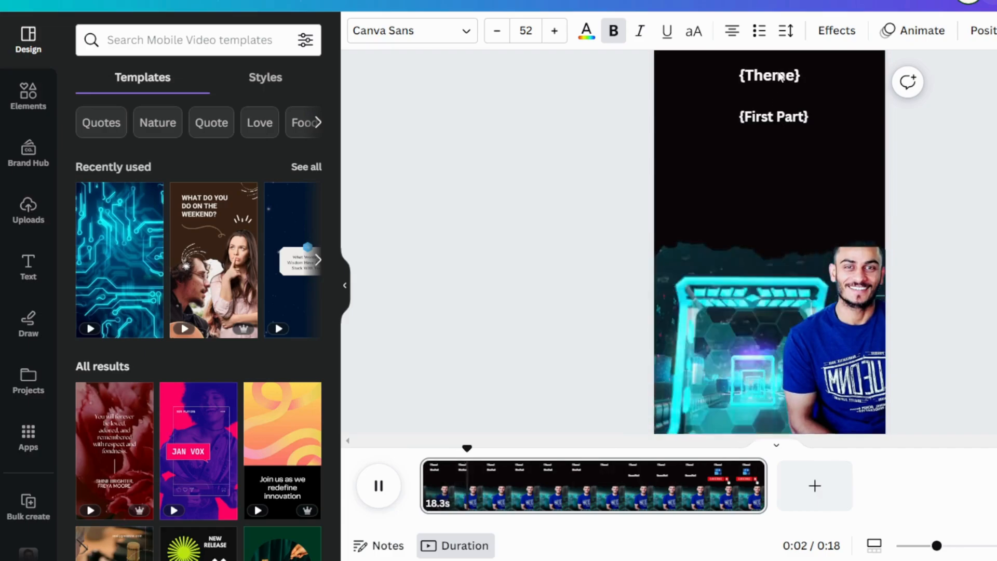
pyautogui.click(781, 77)
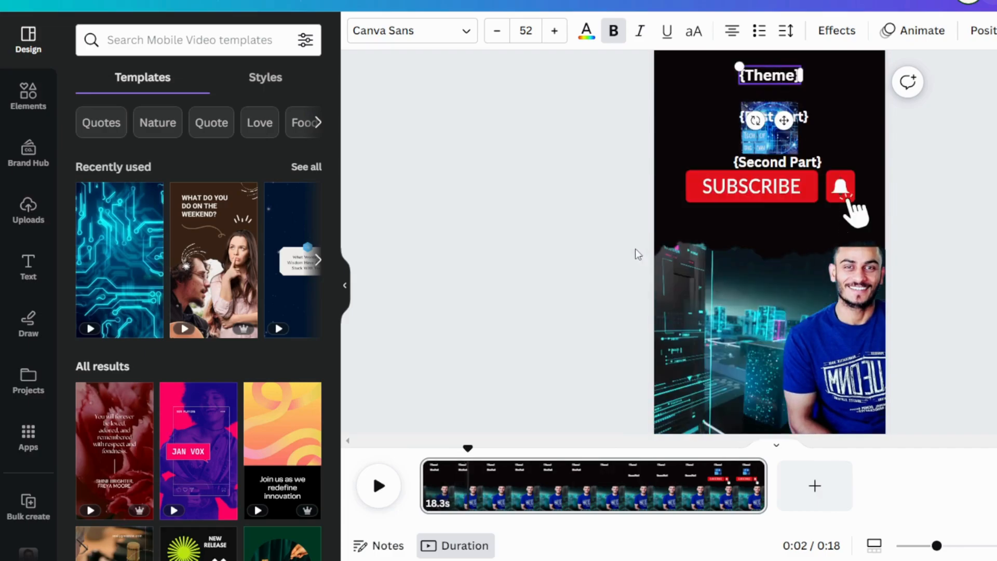
# Show the timing of the {Theme} text, and check the timing of the {Second Part} text and the subscribe graphic
pyautogui.rightClick(781, 75)
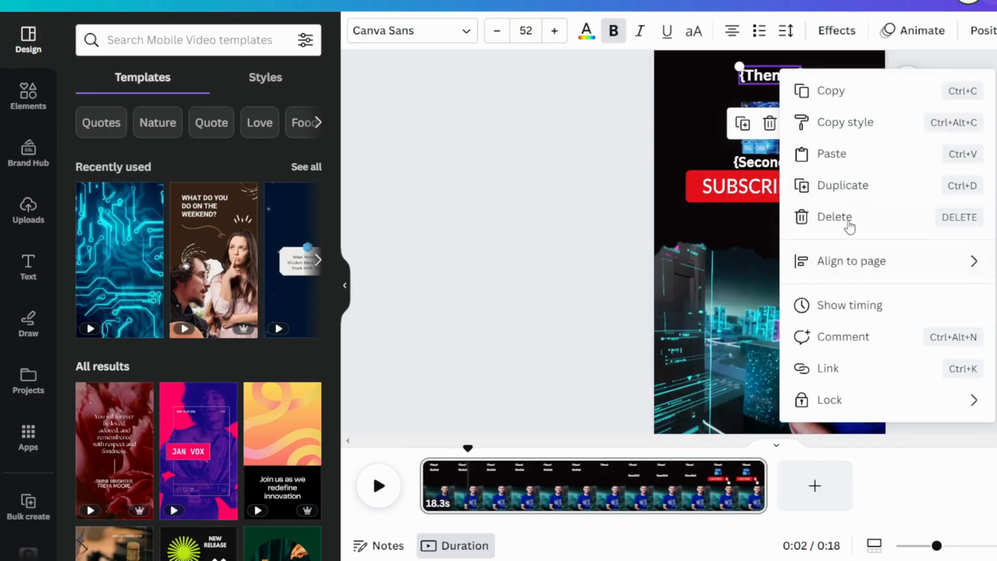
pyautogui.click(864, 308)
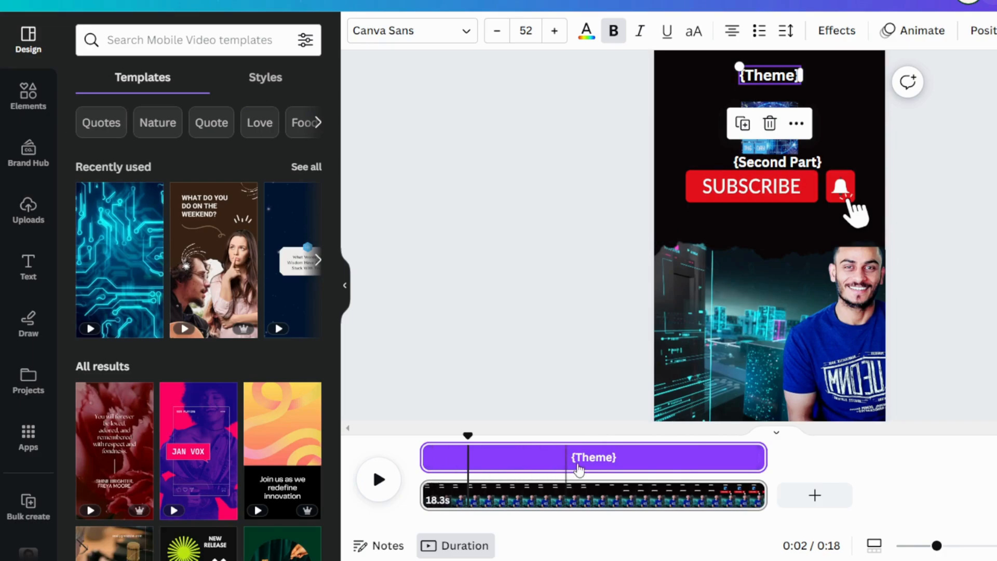
pyautogui.click(782, 164)
pyautogui.rightClick(783, 165)
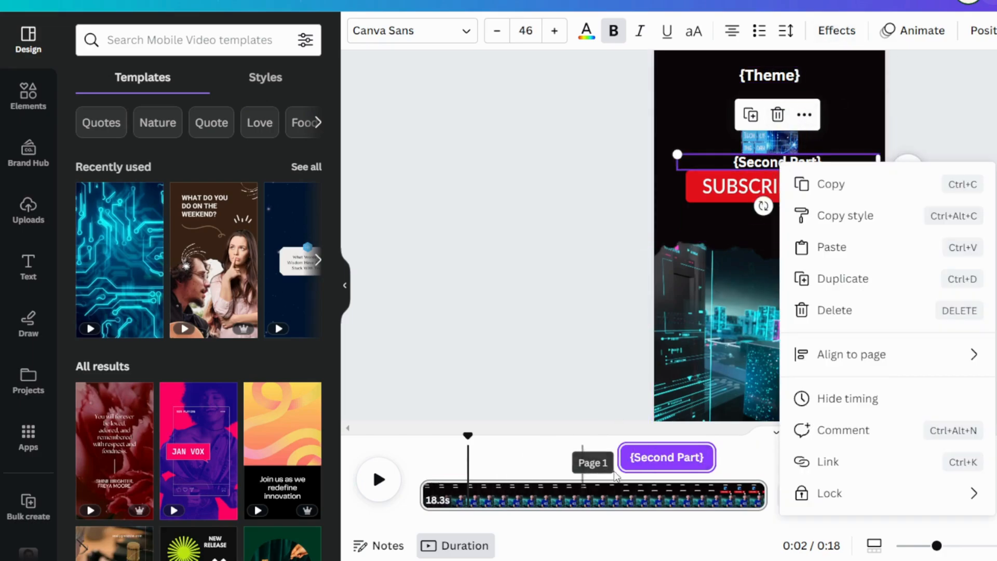
pyautogui.click(795, 246)
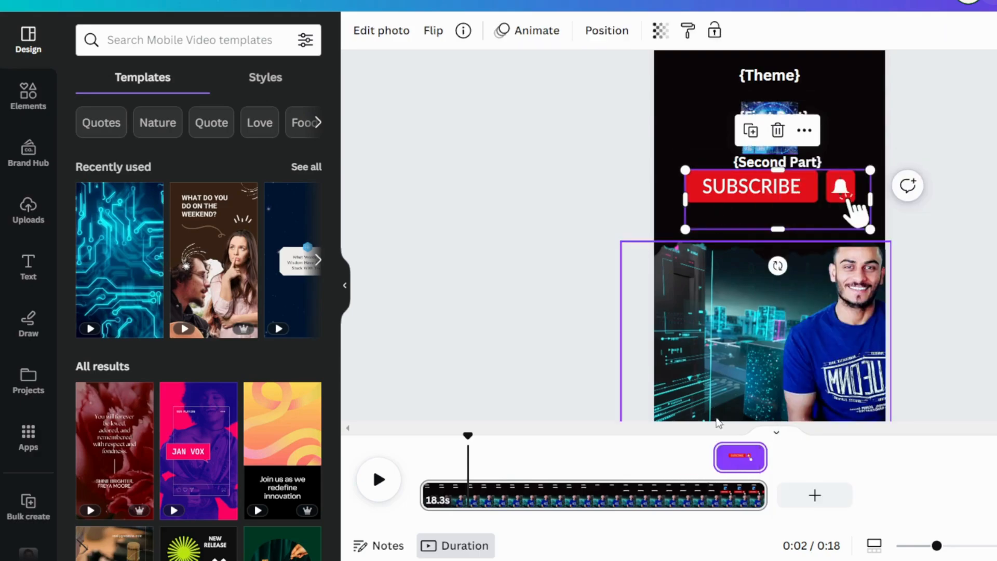
# Check the timing of the logo image and the presenter photo, finishing on the black page background
pyautogui.click(782, 106)
pyautogui.click(845, 299)
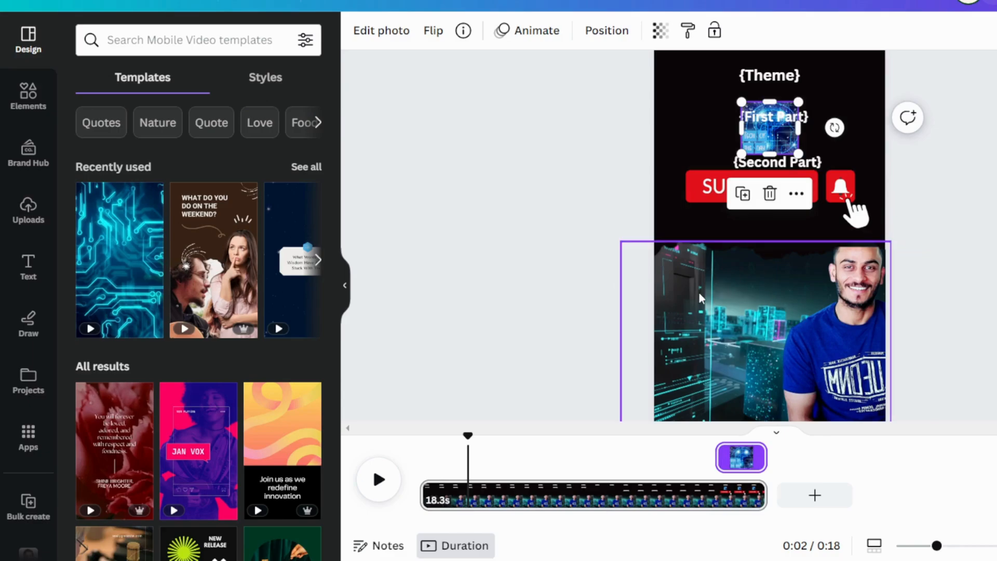
pyautogui.click(812, 385)
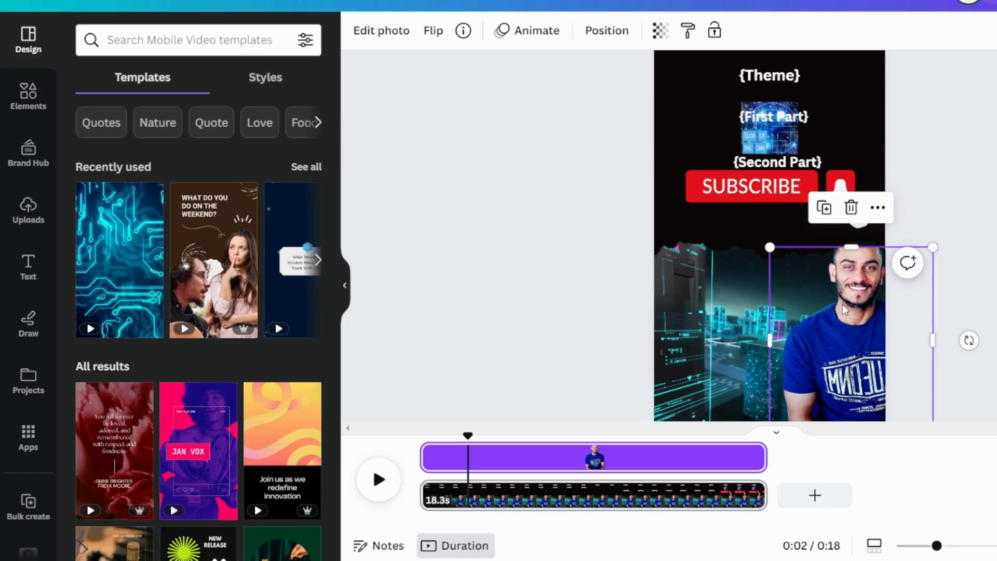
pyautogui.click(693, 100)
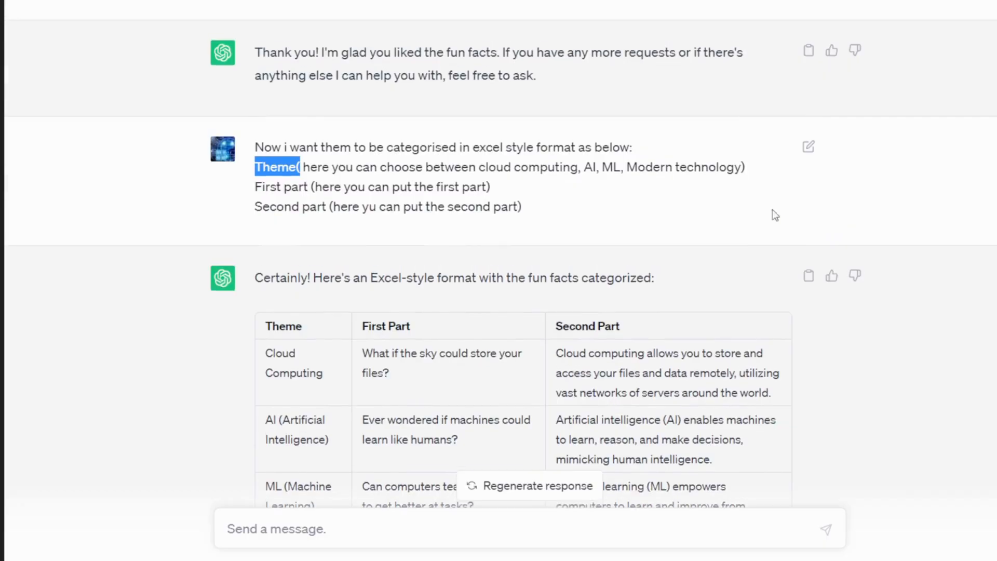
# Switch to ChatGPT and examine the Excel-style format prompt, highlighting it, and the categorised fun facts table below
pyautogui.click(410, 167)
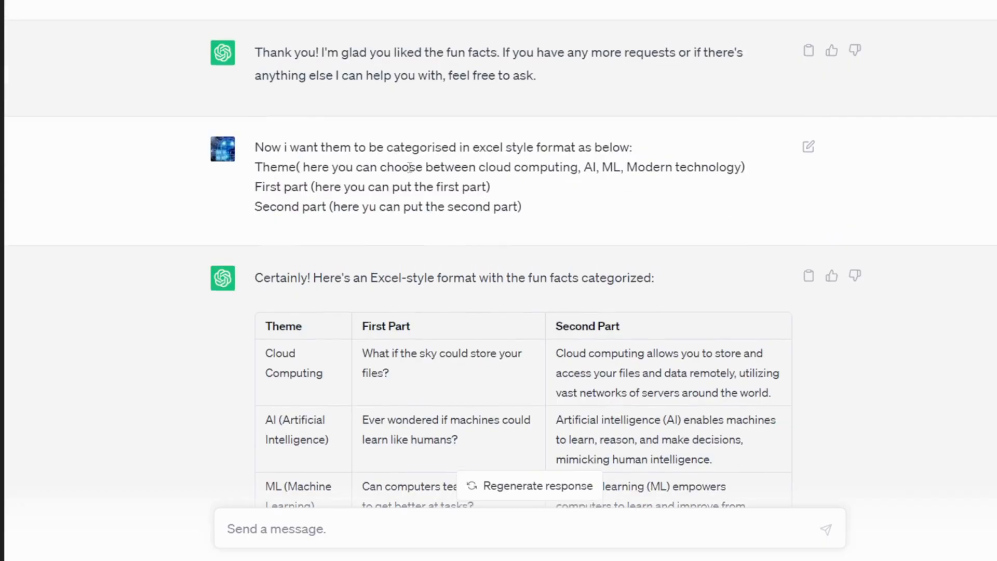
pyautogui.moveTo(261, 145); pyautogui.dragTo(544, 202)
pyautogui.scroll(-3, 630, 257)
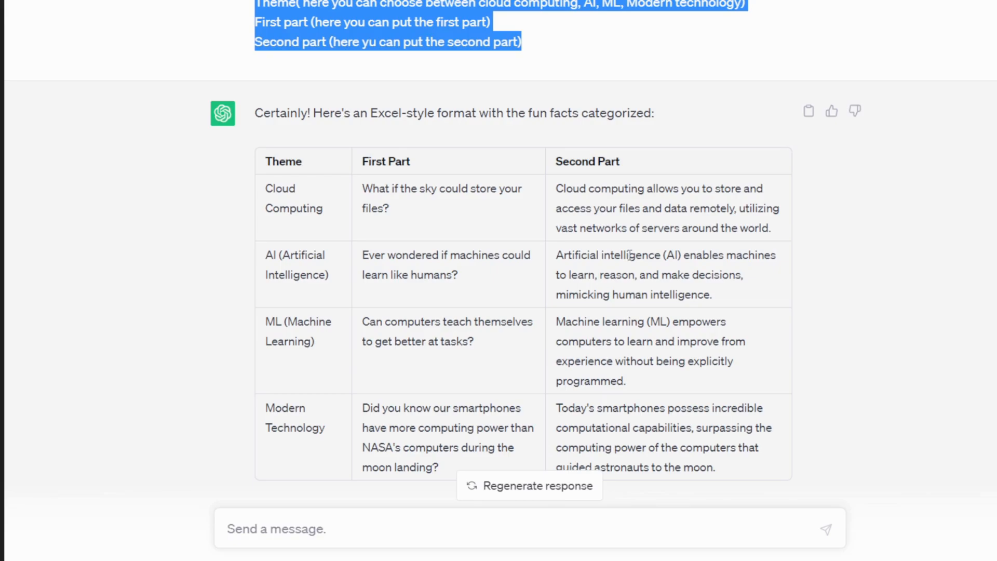
pyautogui.scroll(-2, 651, 274)
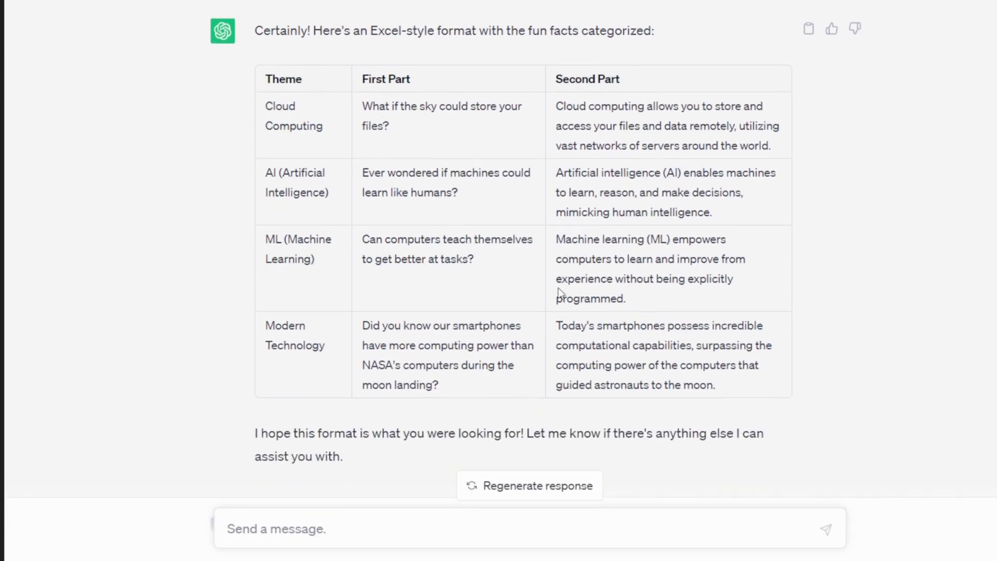
# Examine the prompt asking for 30 different fun facts and highlight all the rows of its answer table
pyautogui.scroll(-5, 559, 292)
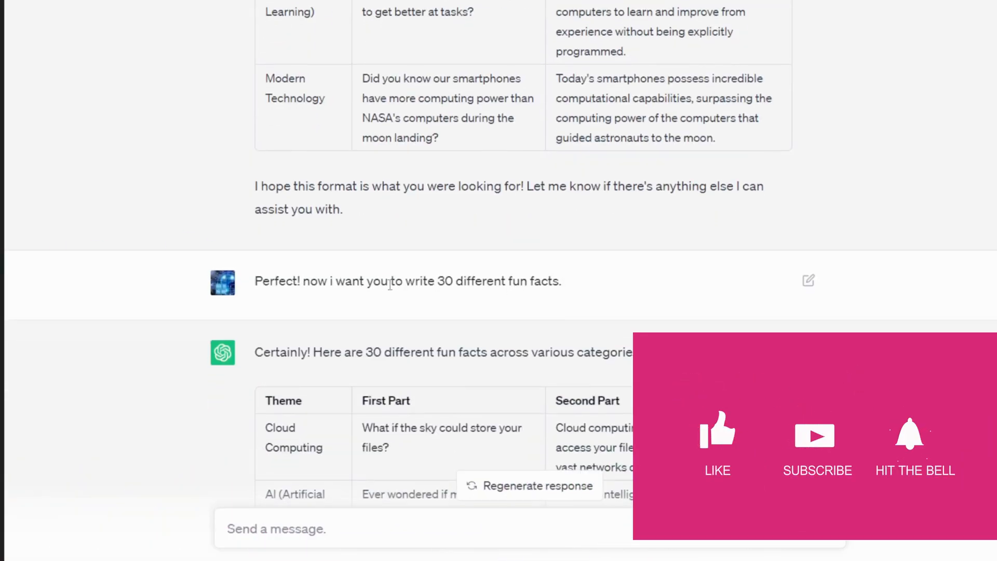
pyautogui.scroll(-3, 584, 297)
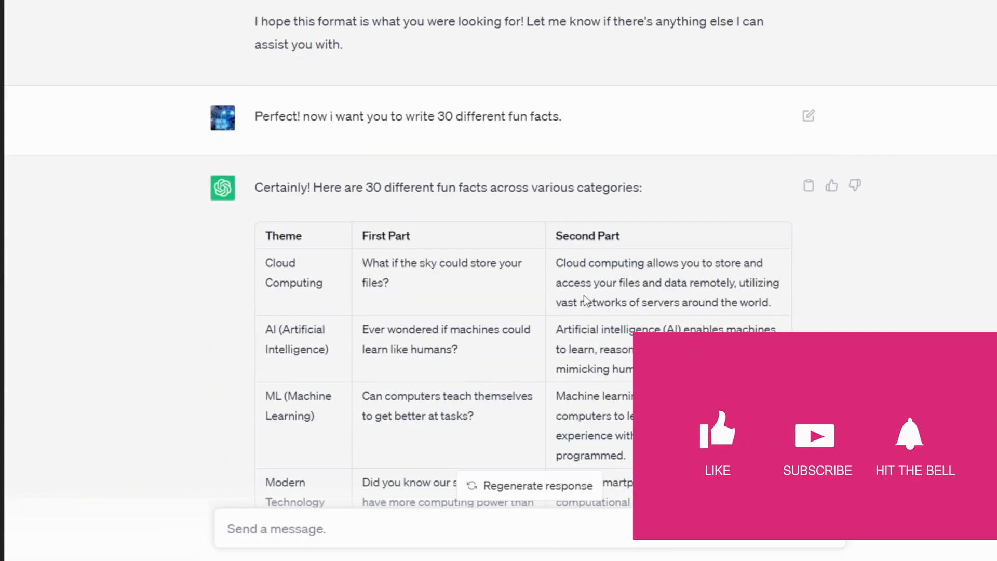
pyautogui.scroll(-3, 584, 295)
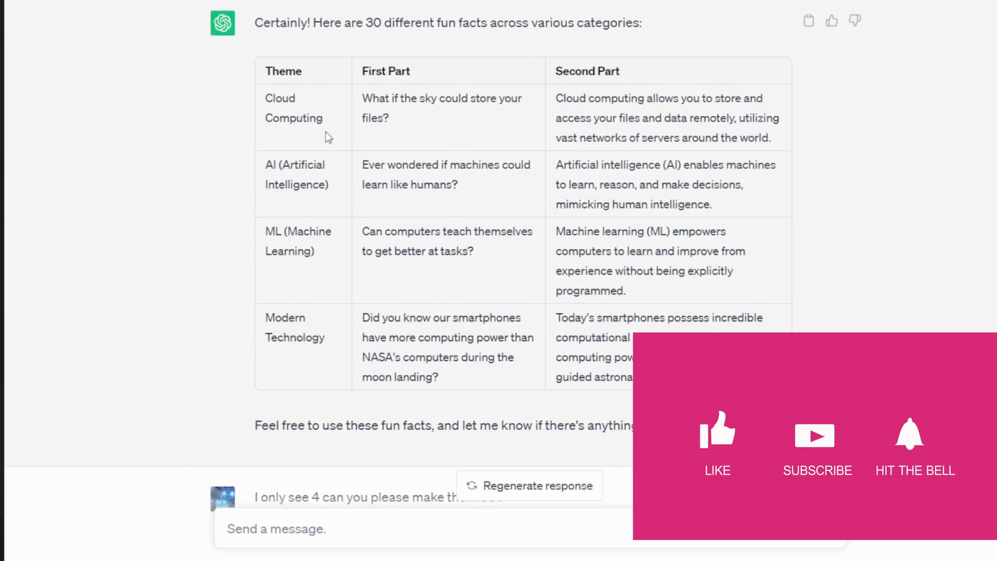
pyautogui.moveTo(266, 97); pyautogui.dragTo(727, 383)
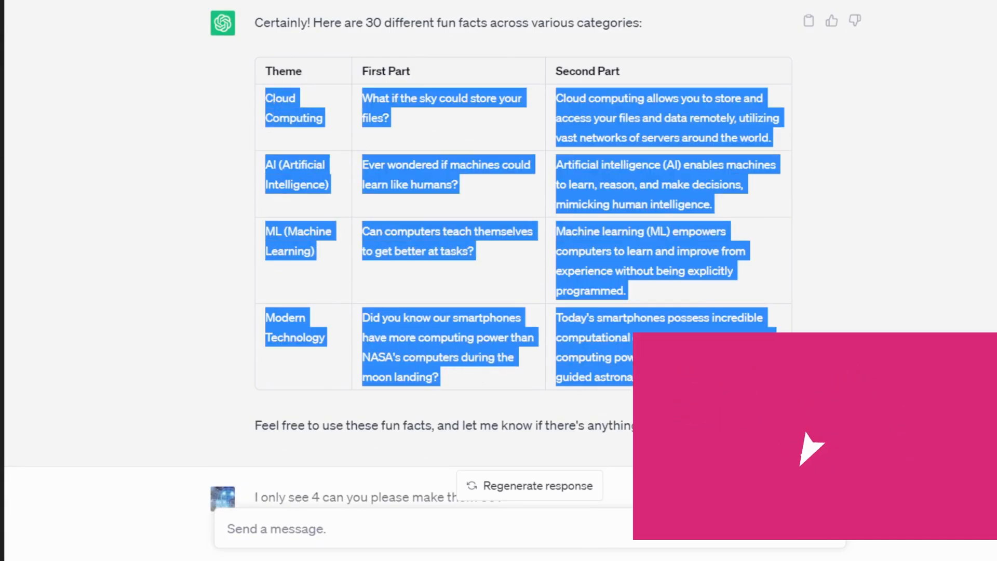
# Examine the follow-up prompt asking to make the facts 30, highlighting the first rows and reading through the longer table
pyautogui.scroll(-5, 424, 188)
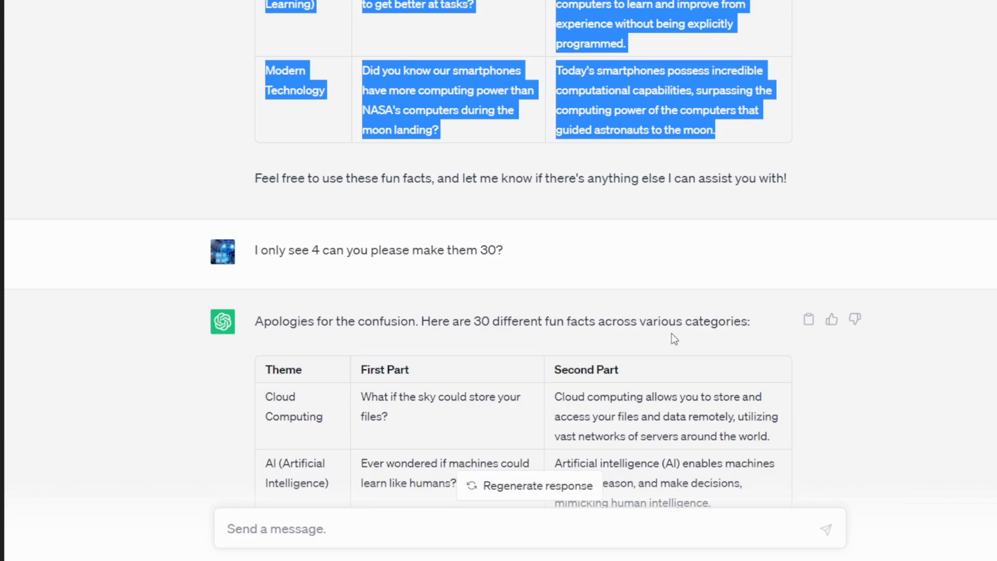
pyautogui.scroll(-3, 434, 295)
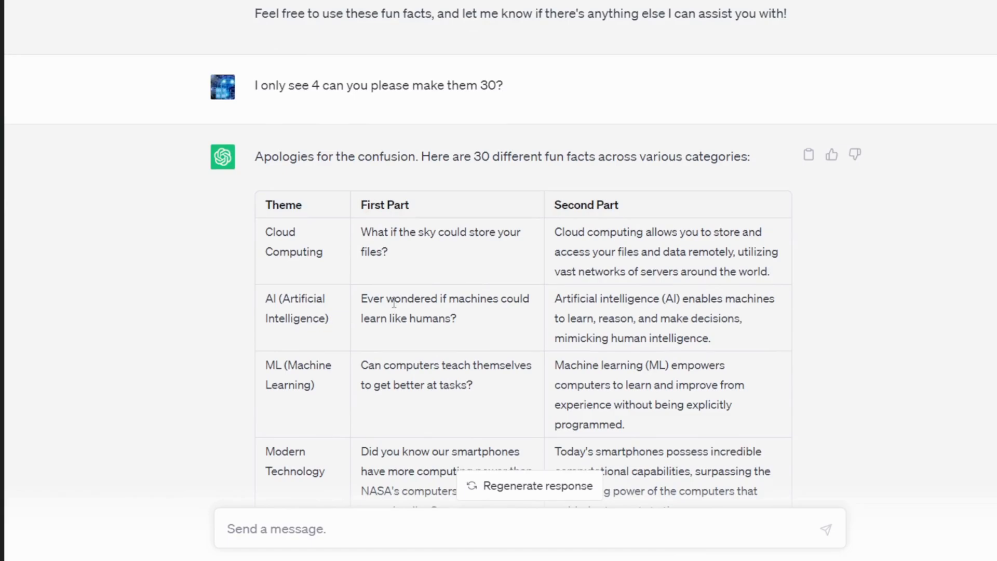
pyautogui.scroll(-3, 394, 304)
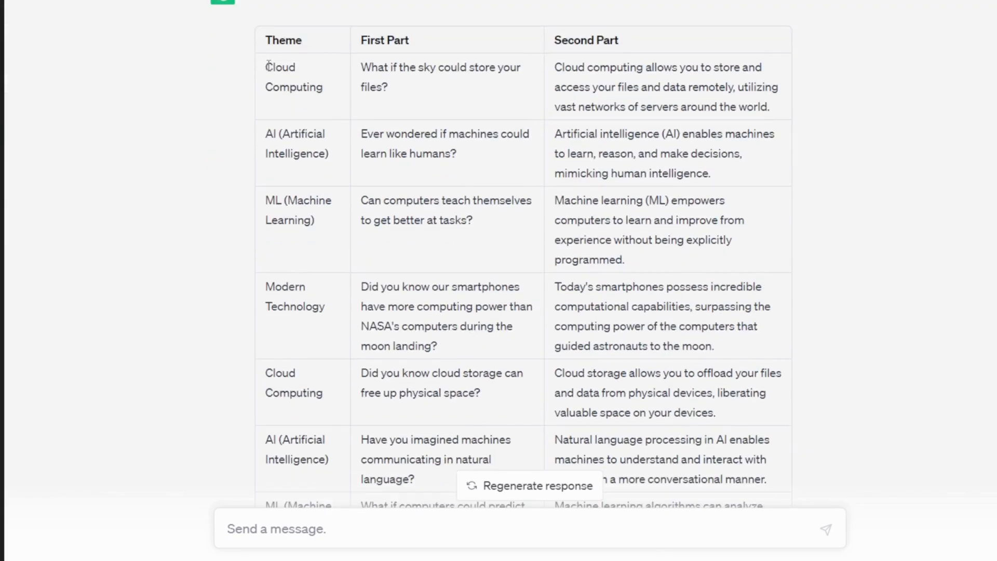
pyautogui.moveTo(269, 66); pyautogui.dragTo(434, 384)
pyautogui.scroll(-5, 405, 395)
pyautogui.scroll(-20, 434, 383)
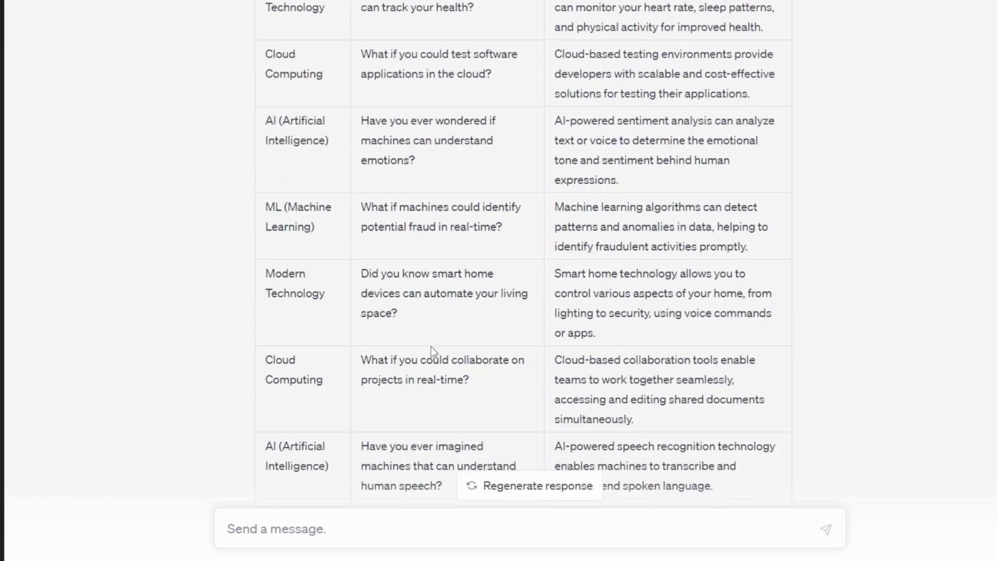
# Review the "Please generate 30 more" prompt and its table, and look over the facts collected in the Excel sheet
pyautogui.scroll(-9, 431, 347)
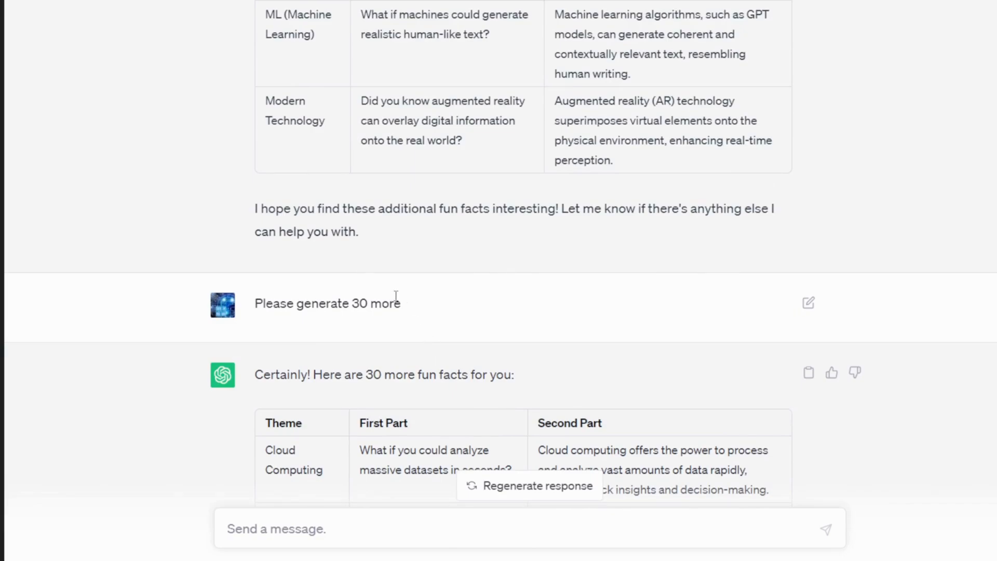
pyautogui.scroll(-16, 368, 347)
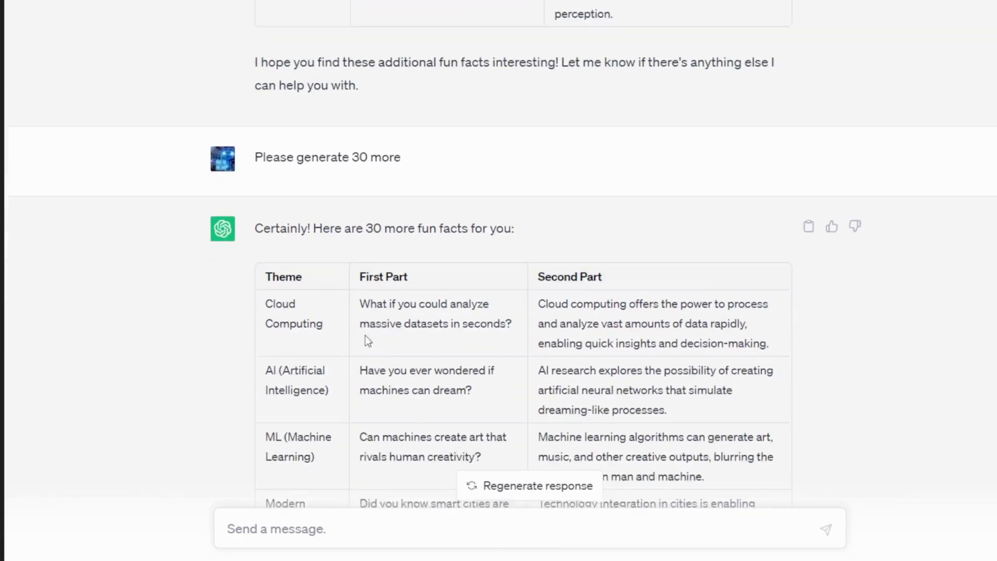
pyautogui.scroll(-20, 371, 285)
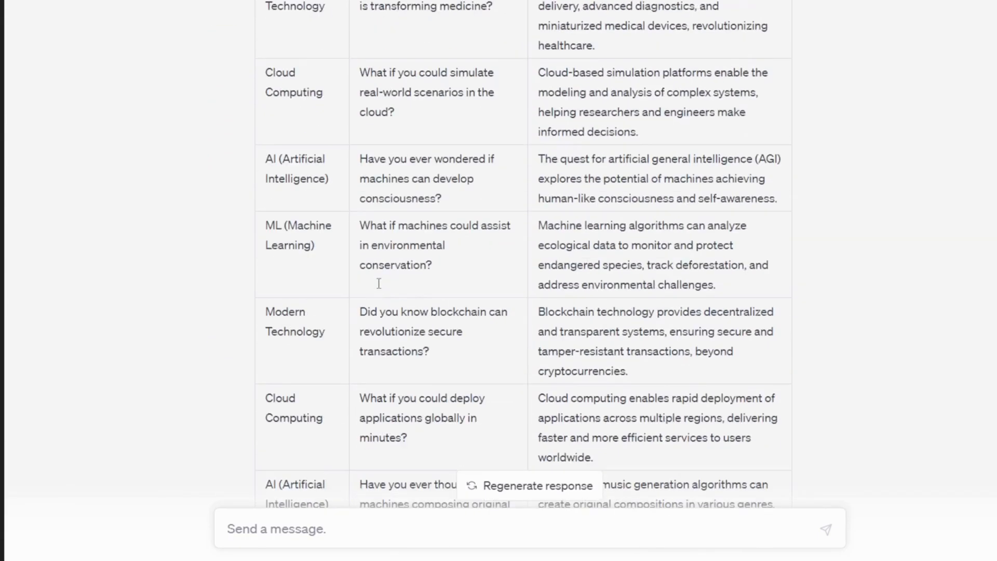
pyautogui.scroll(-8, 399, 286)
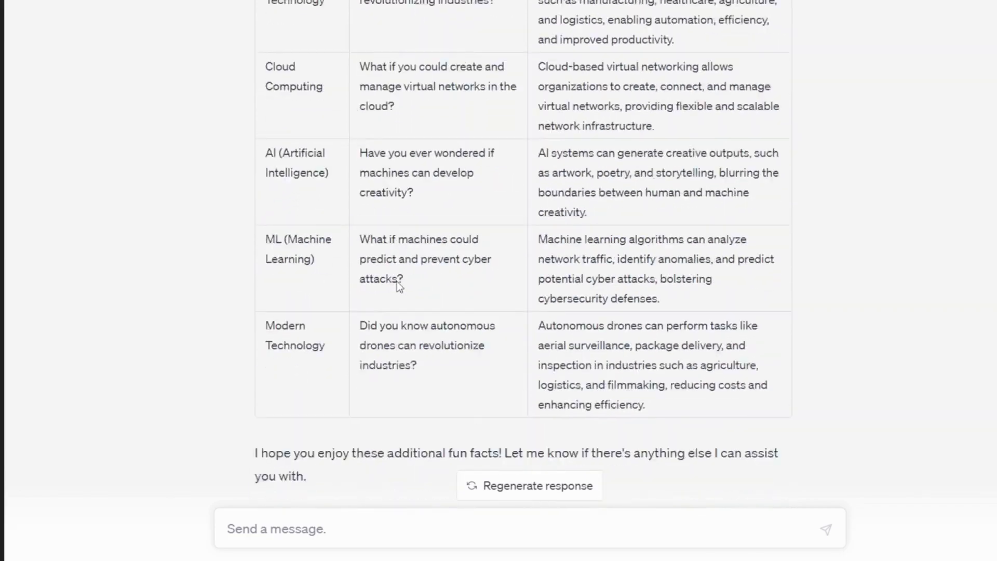
pyautogui.scroll(4, 385, 269)
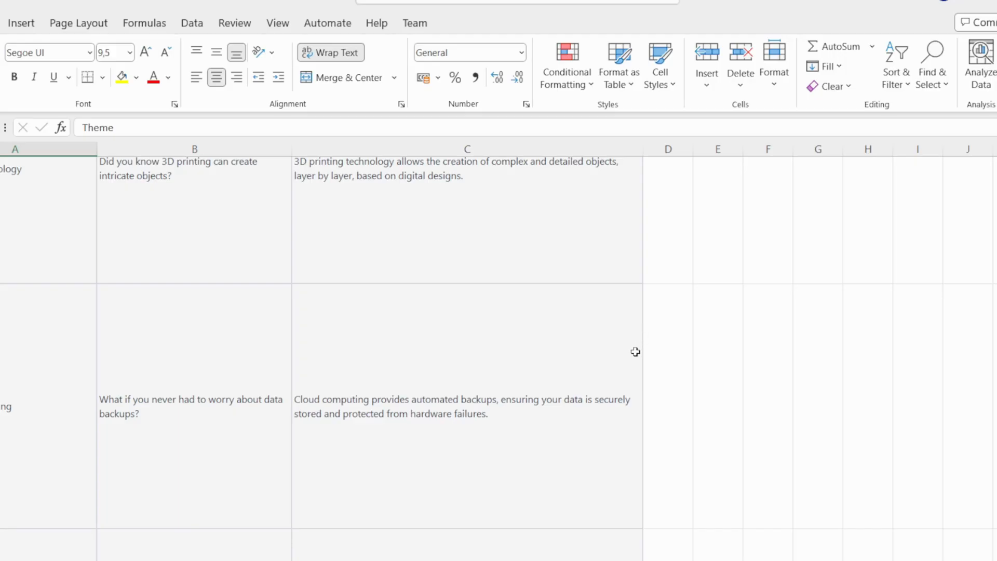
pyautogui.scroll(5, 633, 343)
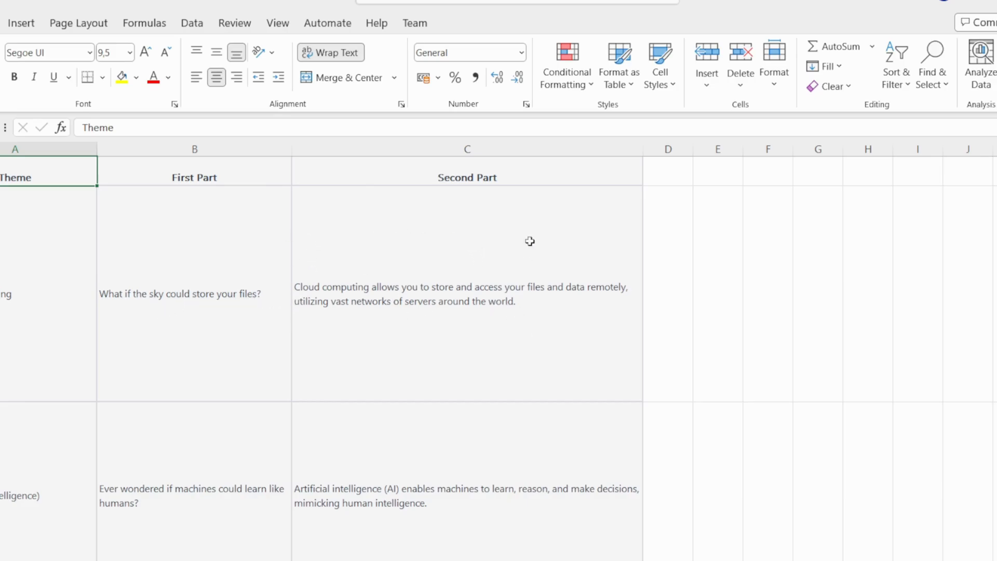
pyautogui.scroll(-5, 530, 240)
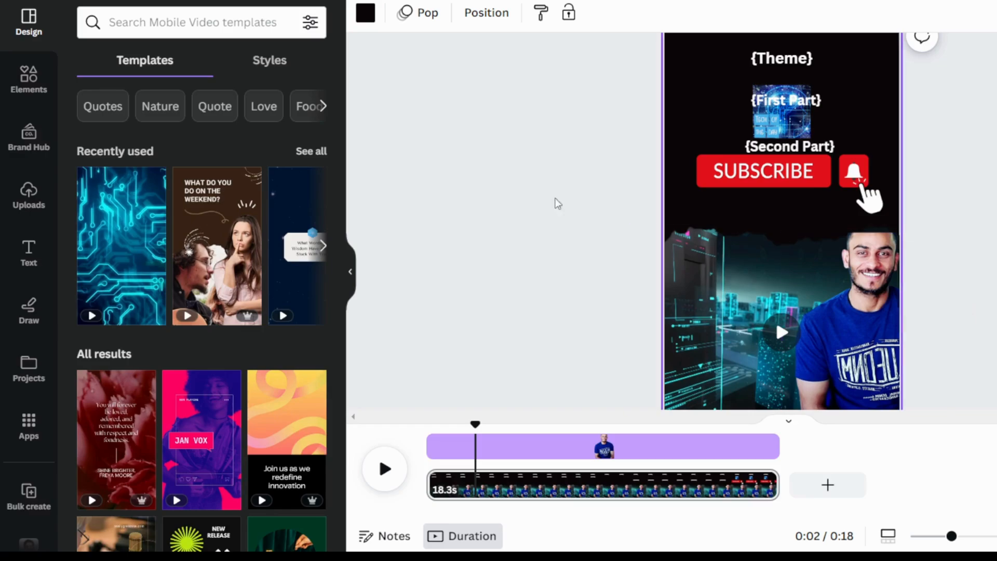
# Switch to the Canva design, browse the available apps and search them for "bulk create"
pyautogui.click(21, 416)
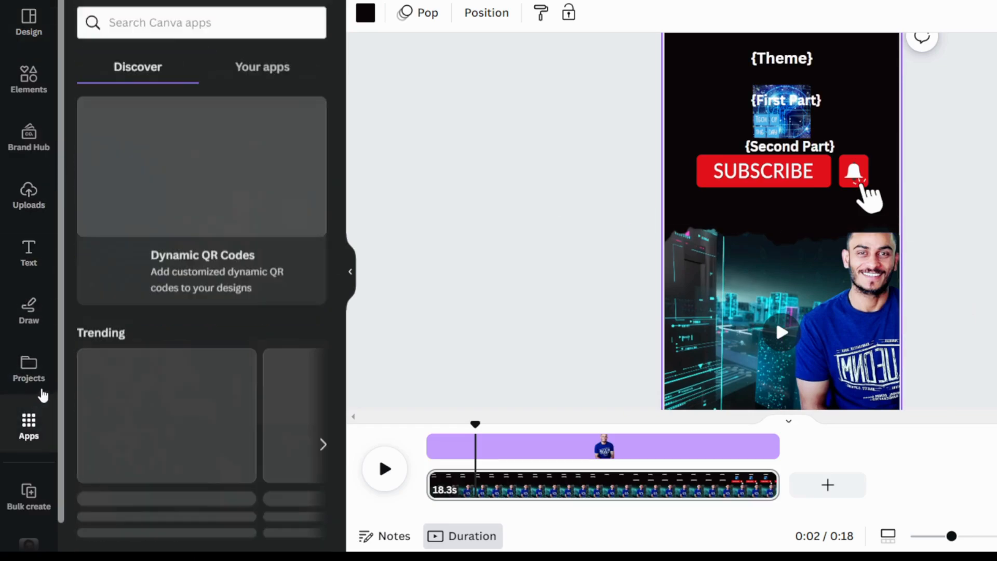
pyautogui.scroll(-1, 188, 244)
pyautogui.scroll(-5, 188, 244)
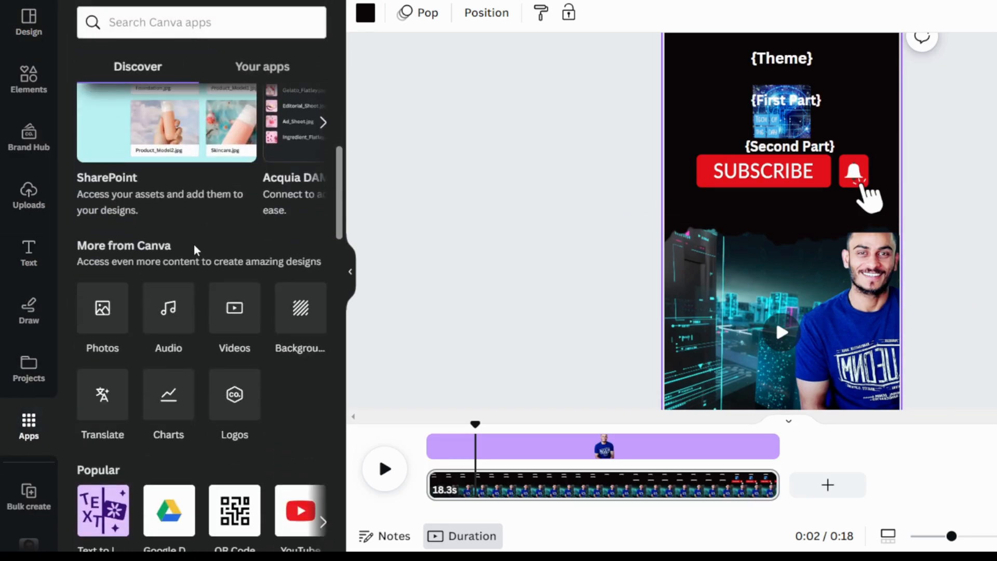
pyautogui.scroll(2, 191, 276)
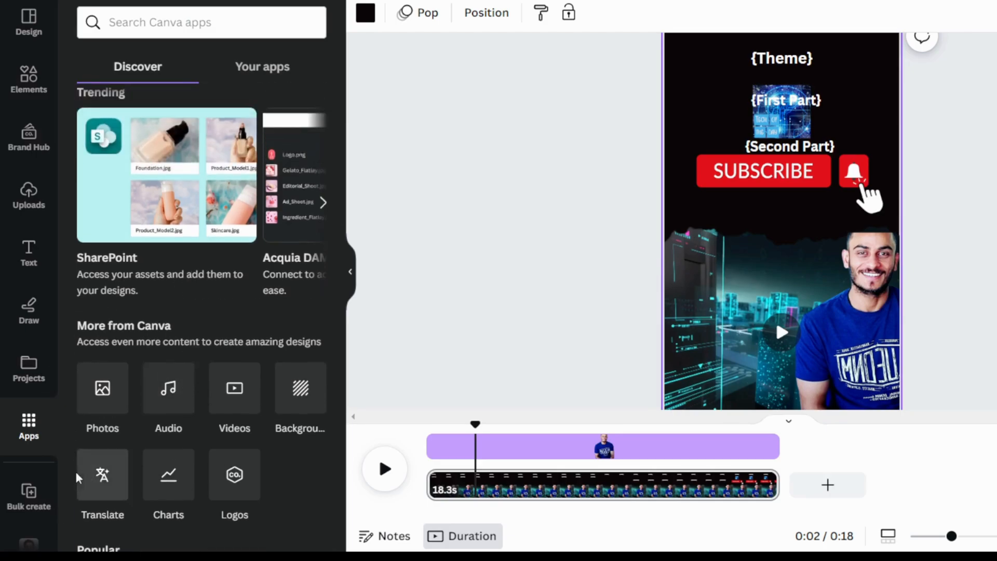
pyautogui.scroll(-1, 41, 405)
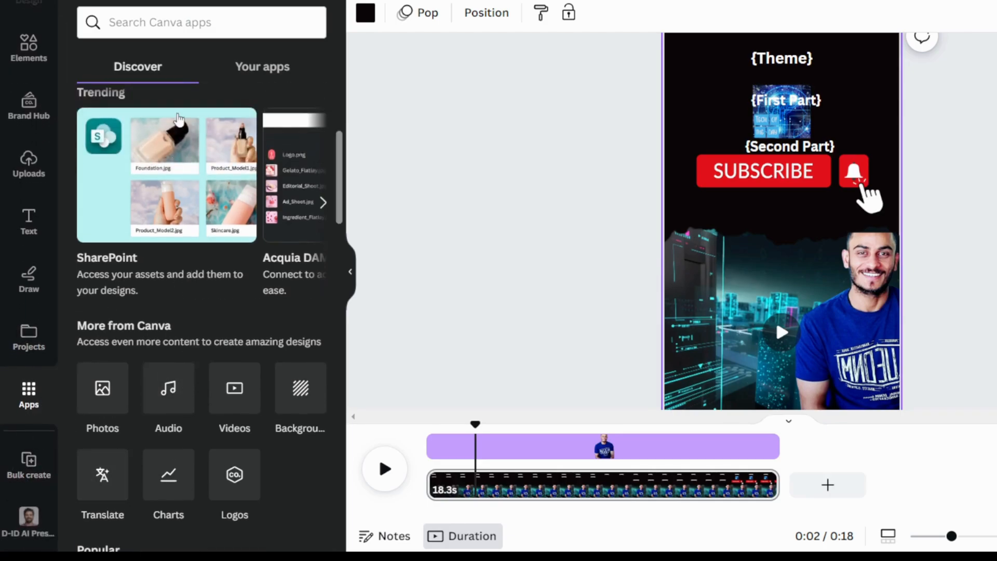
pyautogui.write('b')
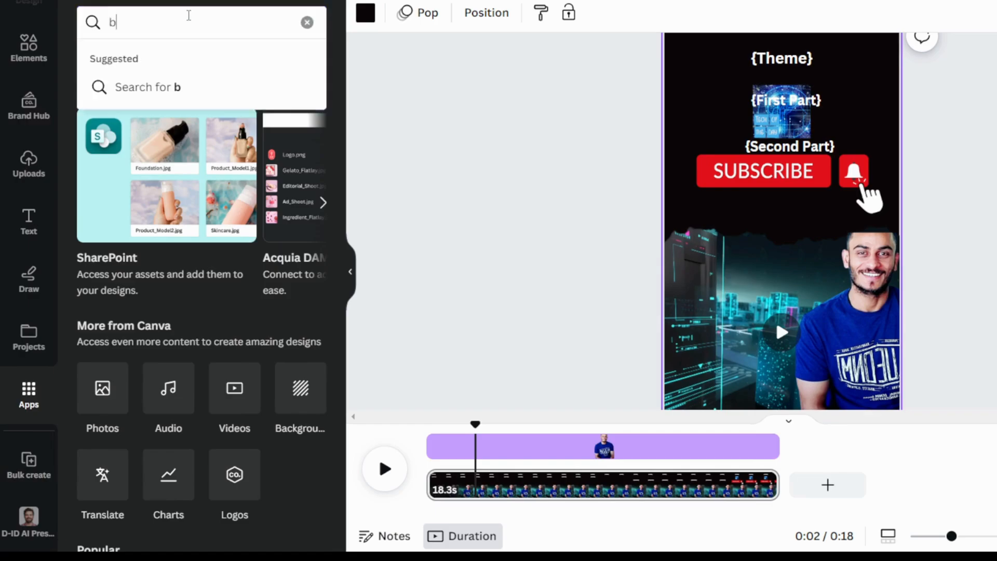
pyautogui.write('ulk create')
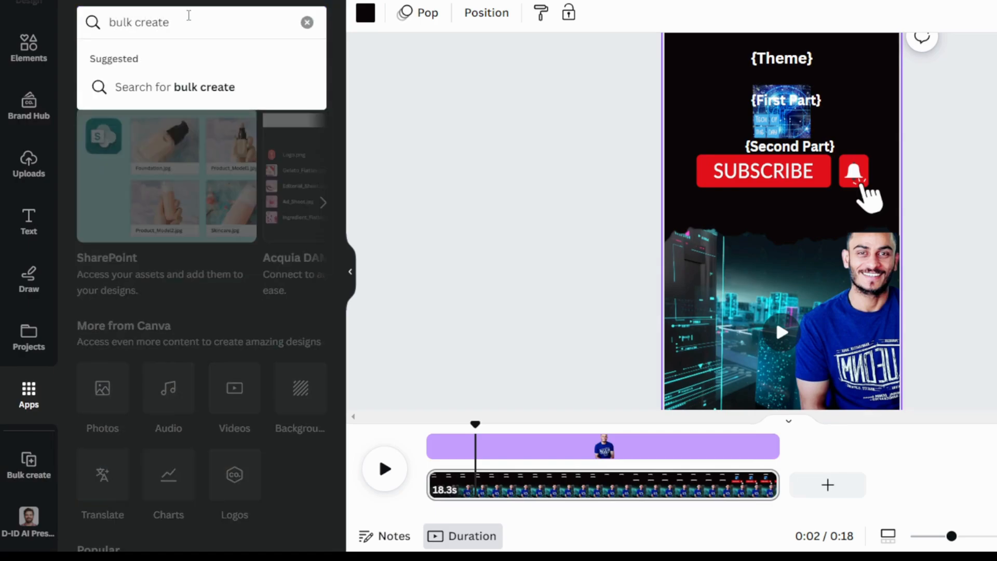
pyautogui.click(211, 94)
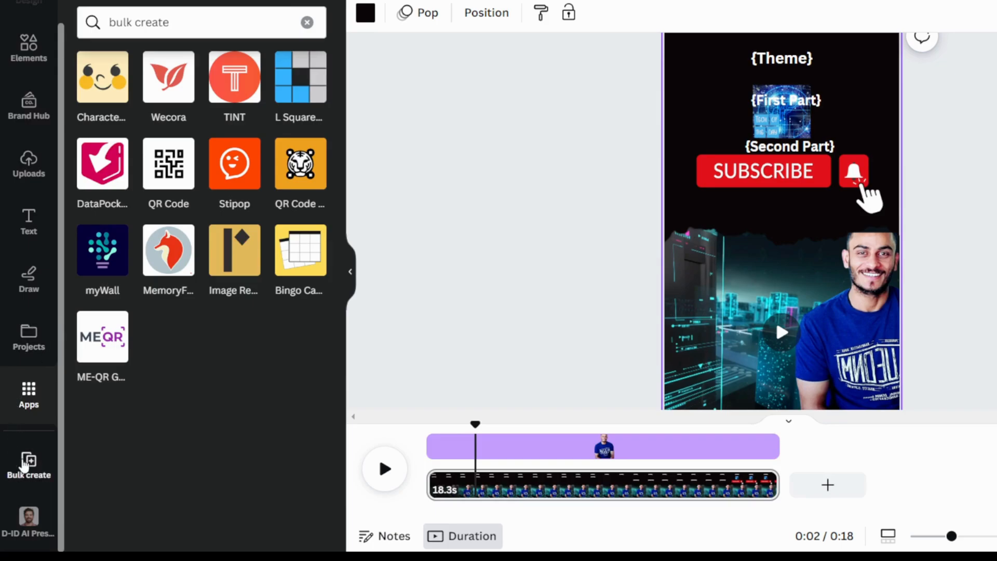
# Open Bulk create and upload the CSV file containing the Theme, First Part and Second Part data
pyautogui.click(25, 464)
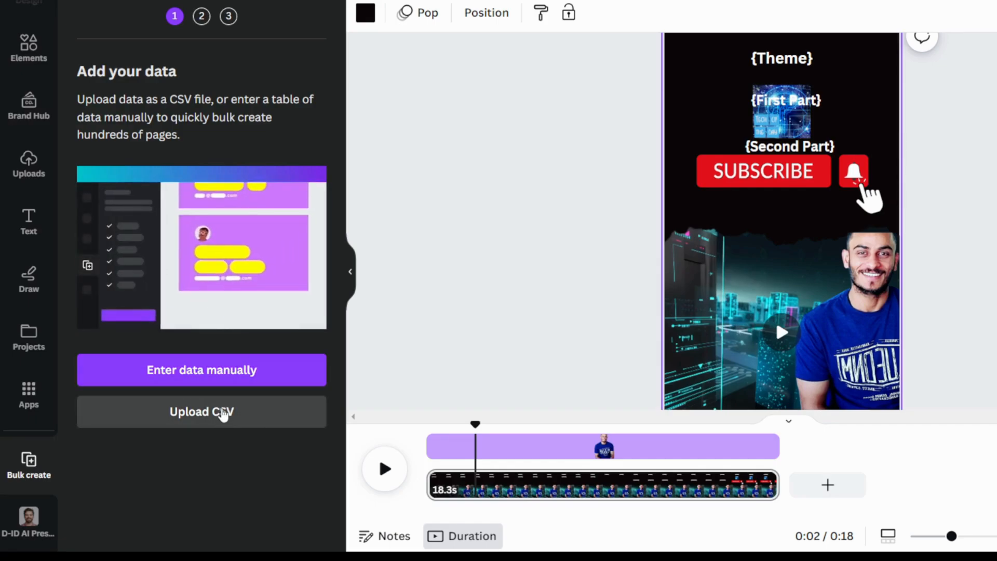
pyautogui.click(229, 429)
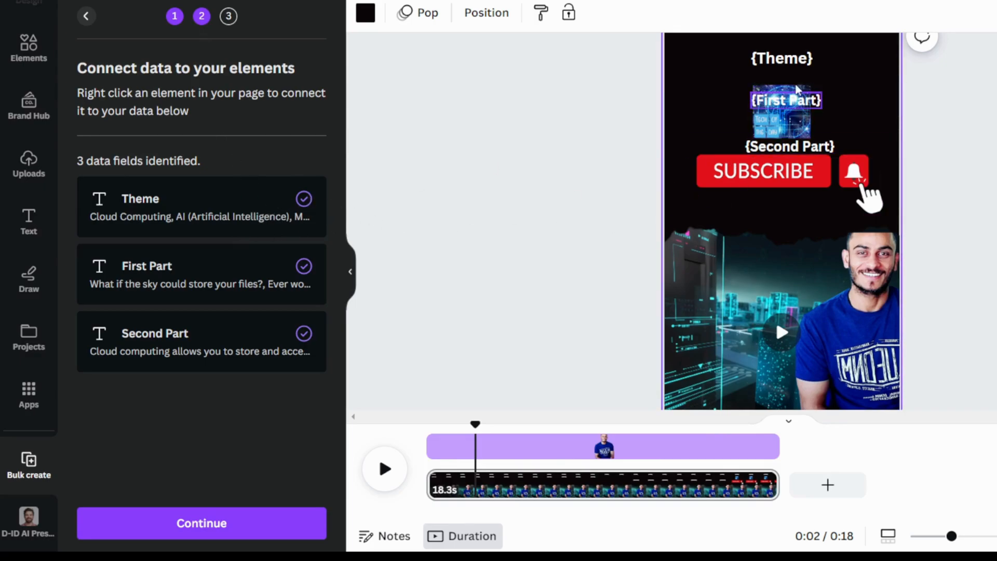
# Connect the {Theme} text to the Theme data field and the {First Part} text to the First Part field
pyautogui.rightClick(786, 56)
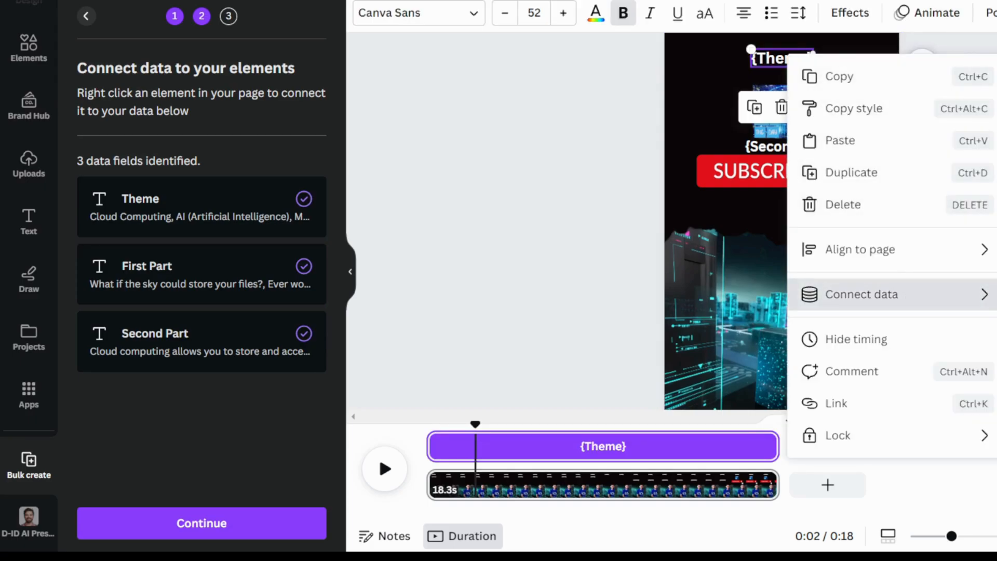
pyautogui.click(980, 296)
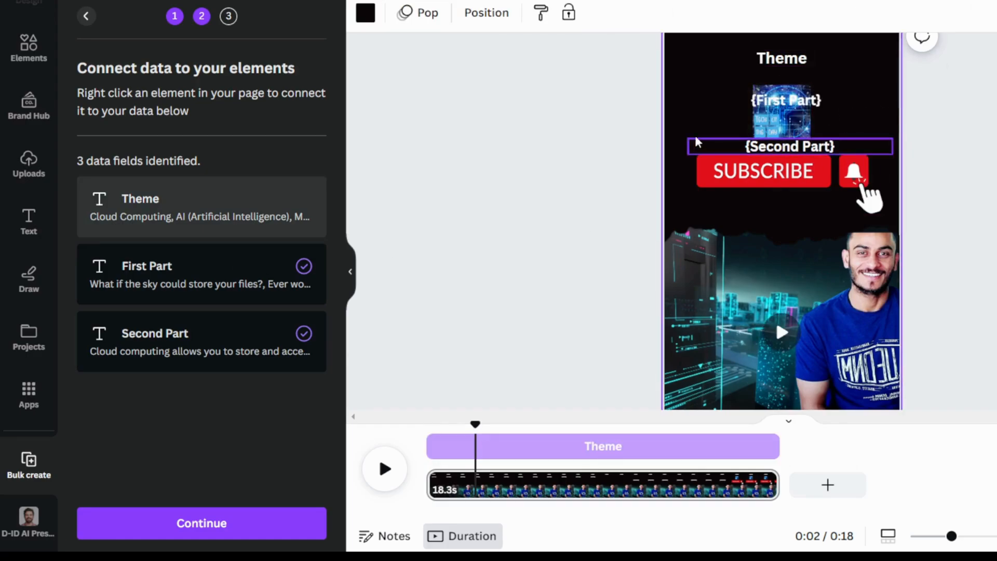
pyautogui.click(789, 101)
pyautogui.rightClick(789, 102)
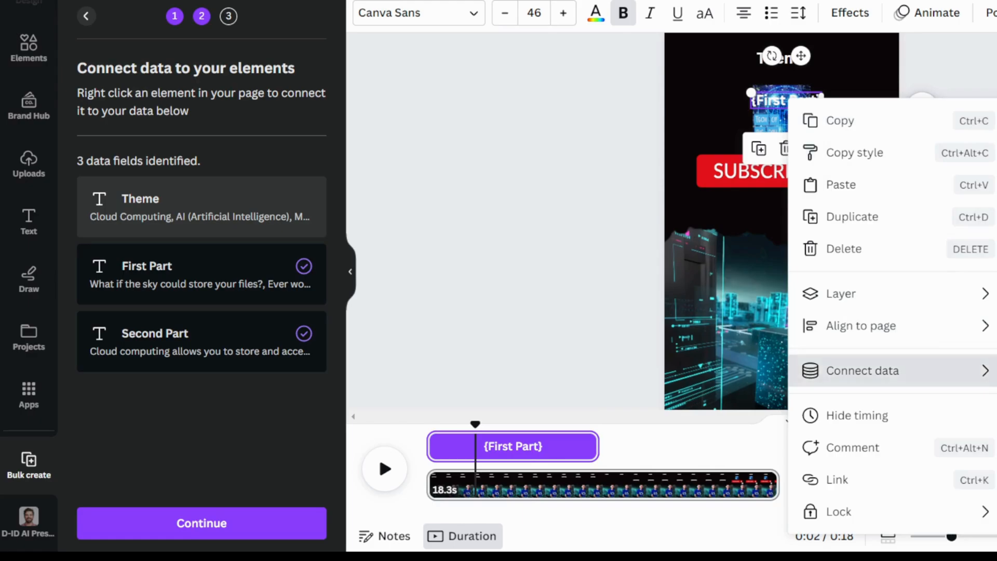
pyautogui.click(995, 403)
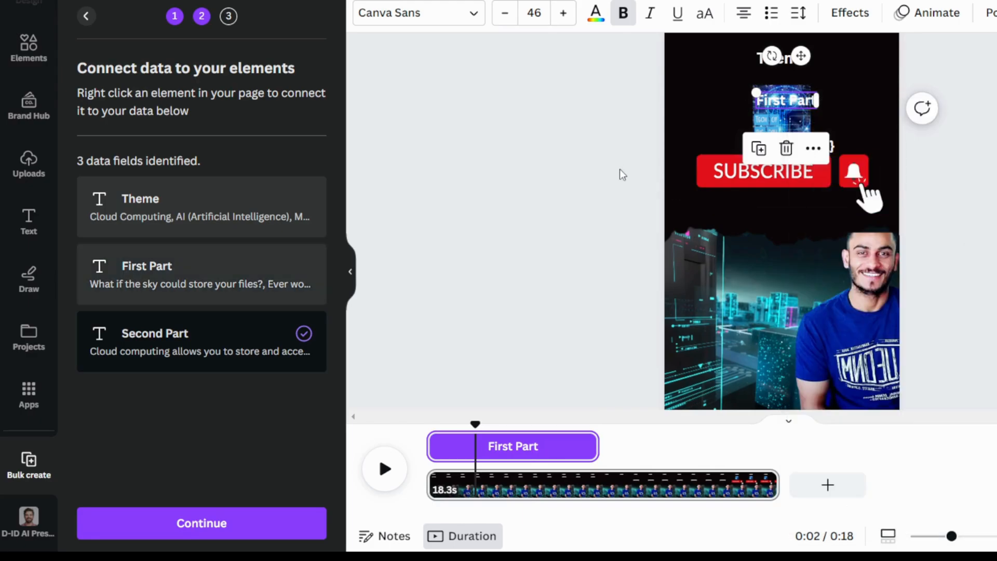
# Disconnect the {Second Part} text from its Second Part data field
pyautogui.click(599, 129)
pyautogui.click(793, 147)
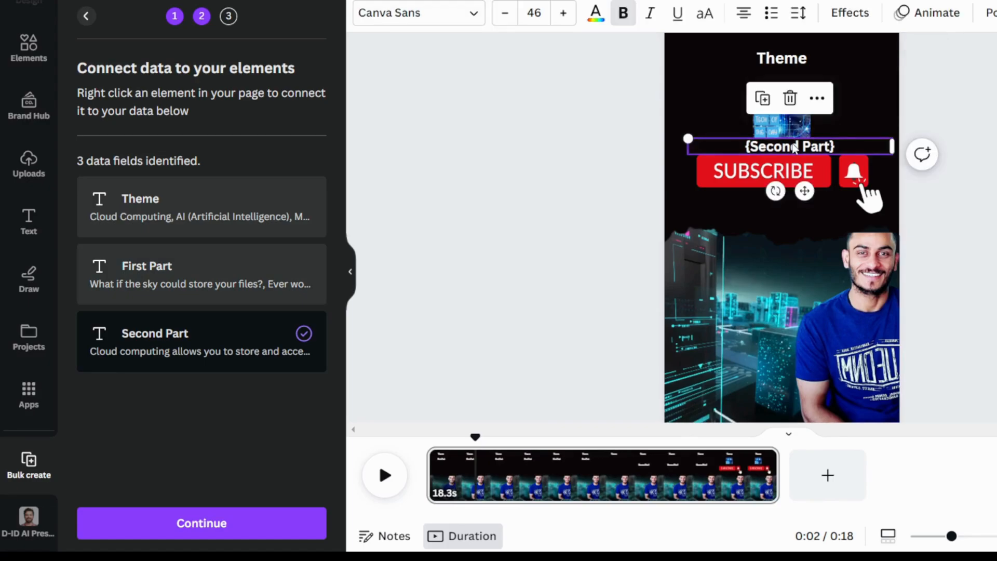
pyautogui.rightClick(802, 150)
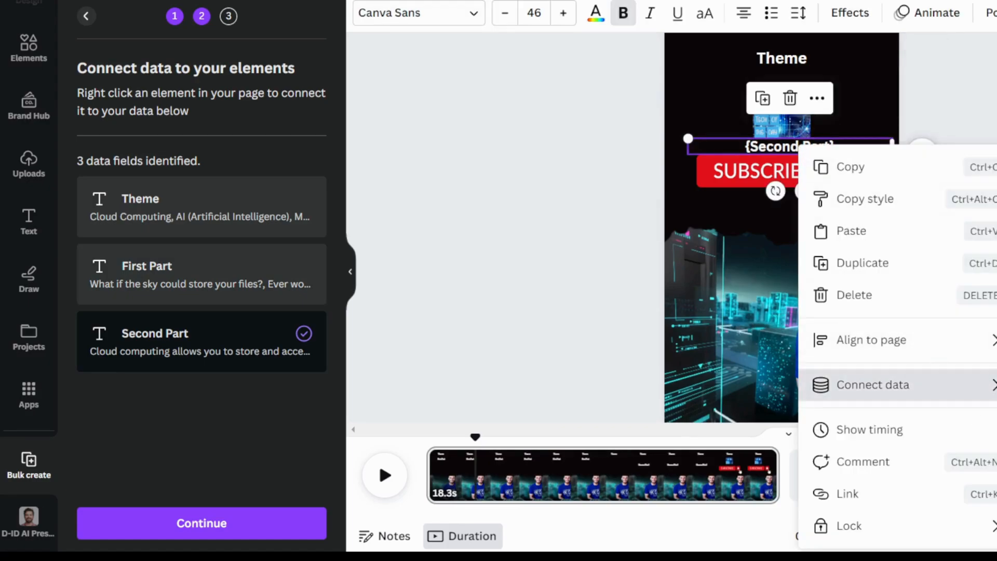
pyautogui.click(996, 402)
pyautogui.click(995, 364)
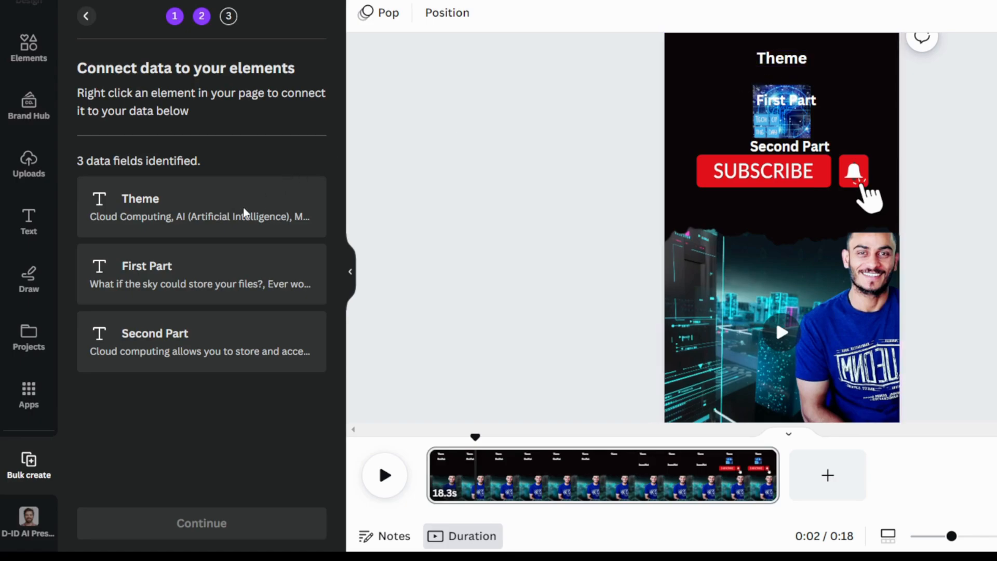
# Reconnect the Theme text to the Theme data field and the First Part text to the First Part data field
pyautogui.click(782, 58)
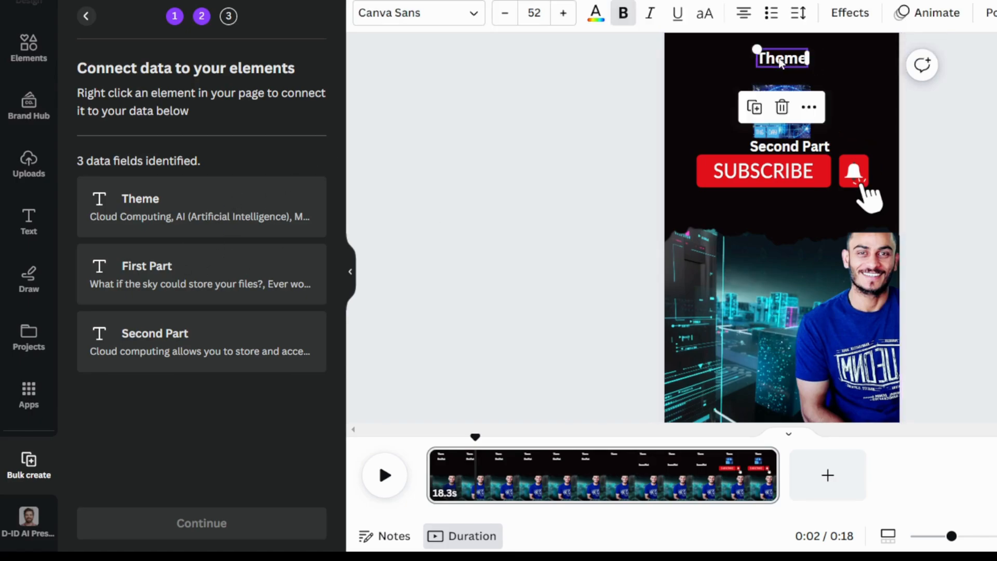
pyautogui.rightClick(781, 58)
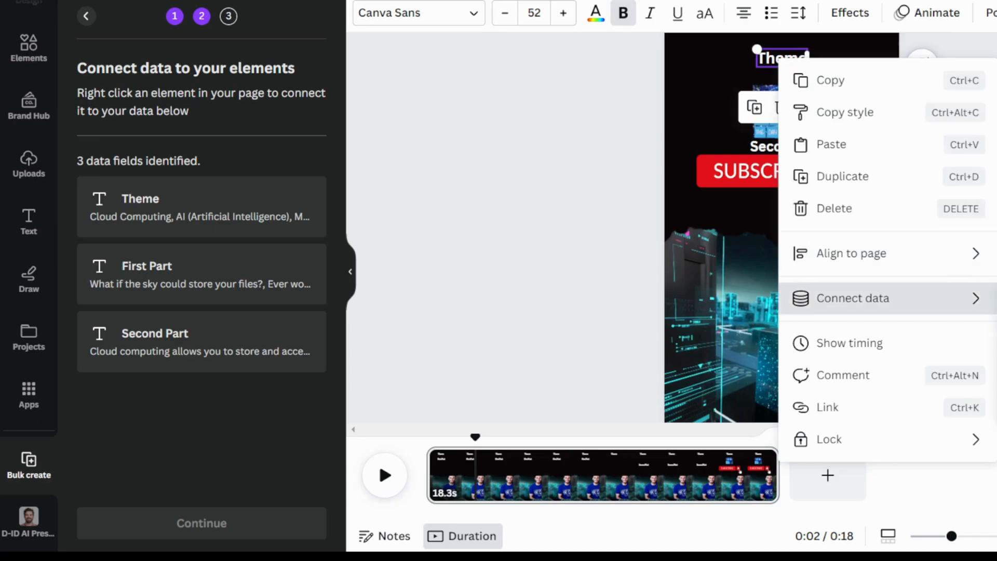
pyautogui.click(995, 307)
pyautogui.click(911, 120)
pyautogui.click(789, 107)
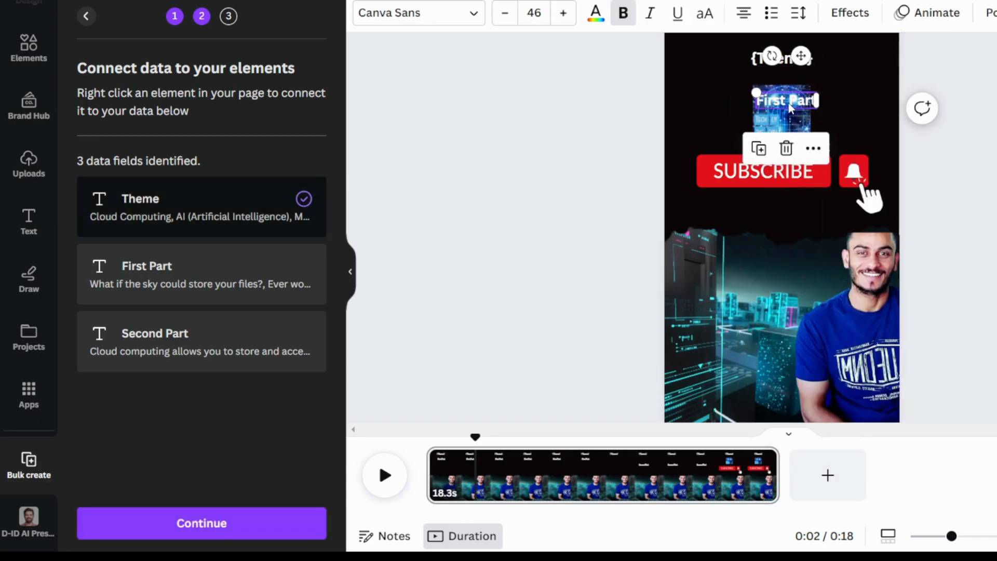
pyautogui.rightClick(790, 107)
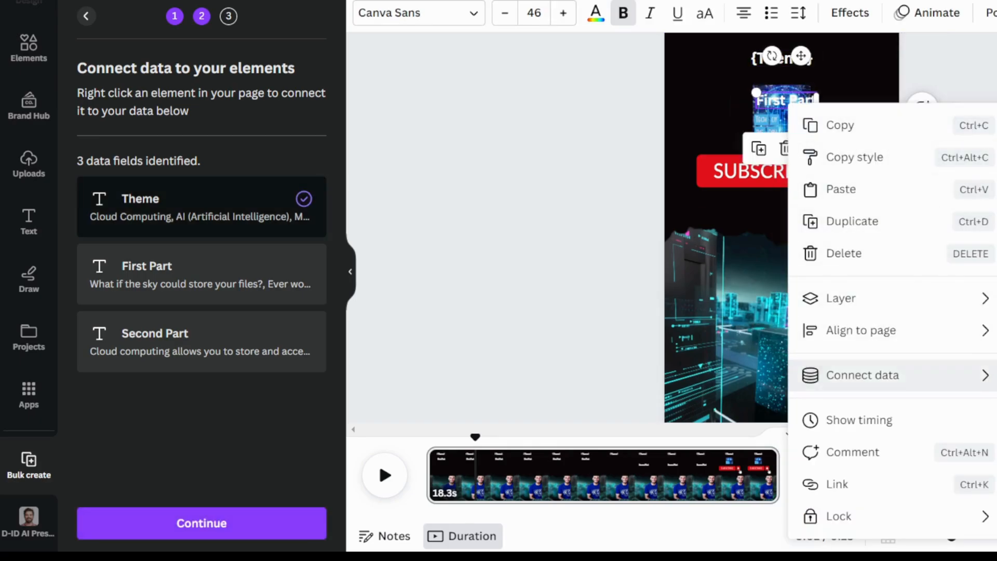
pyautogui.moveTo(987, 375)
pyautogui.click(995, 406)
pyautogui.click(975, 124)
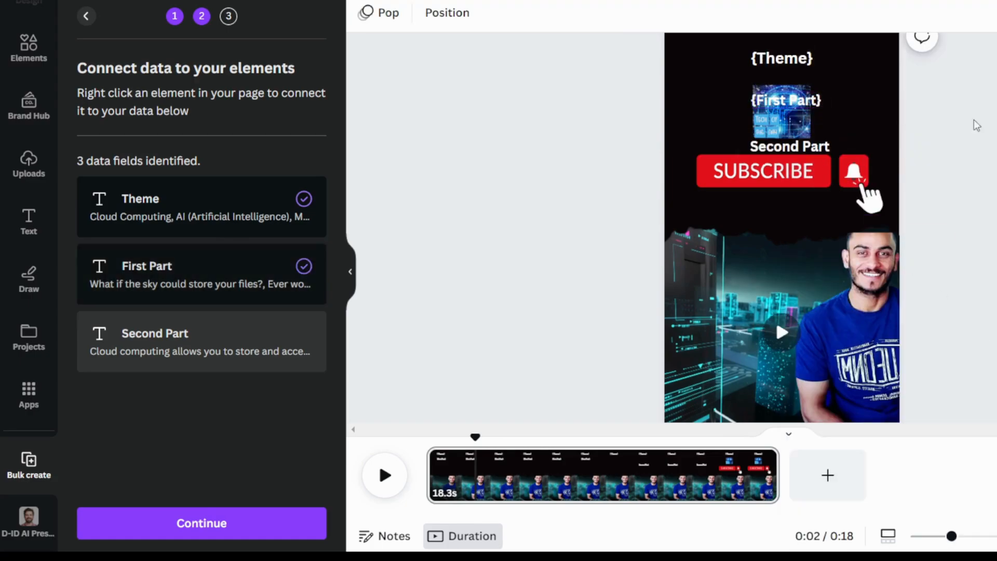
# Connect the Second Part text above the Subscribe graphic to the Second Part data field
pyautogui.click(775, 155)
pyautogui.rightClick(787, 148)
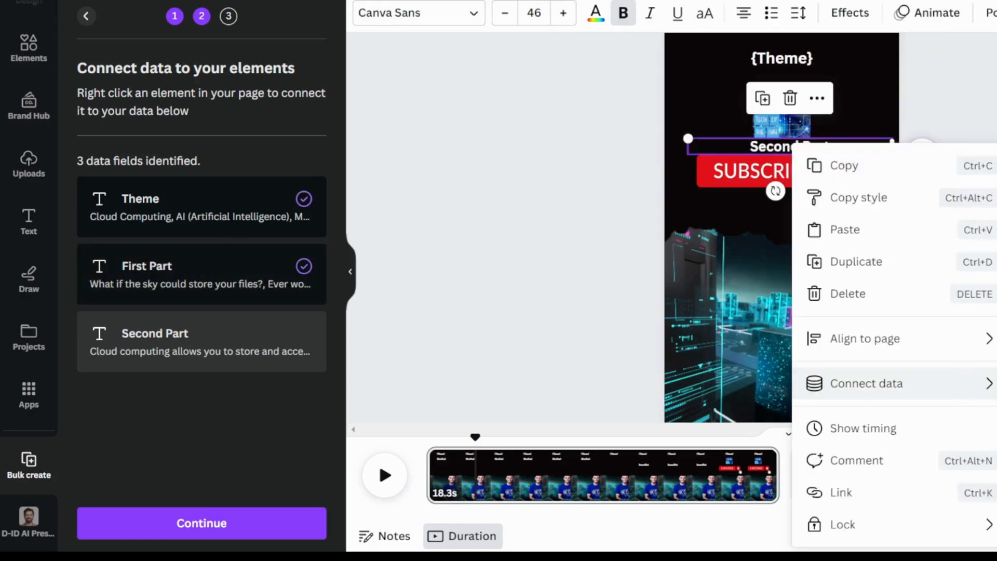
pyautogui.moveTo(987, 383)
pyautogui.click(995, 448)
pyautogui.click(982, 260)
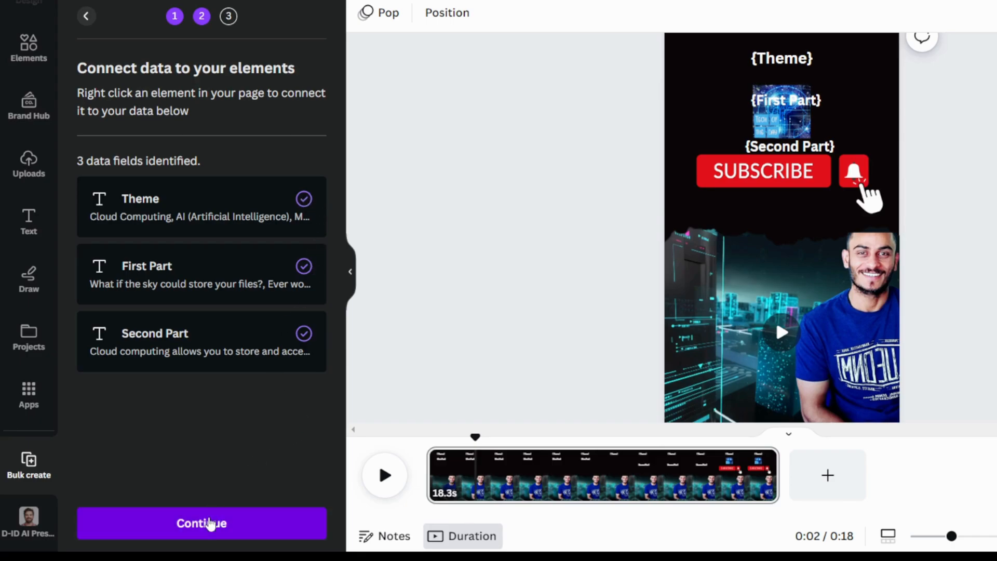
# Generate all 64 pages from the connected data and look through them along the timeline
pyautogui.click(209, 524)
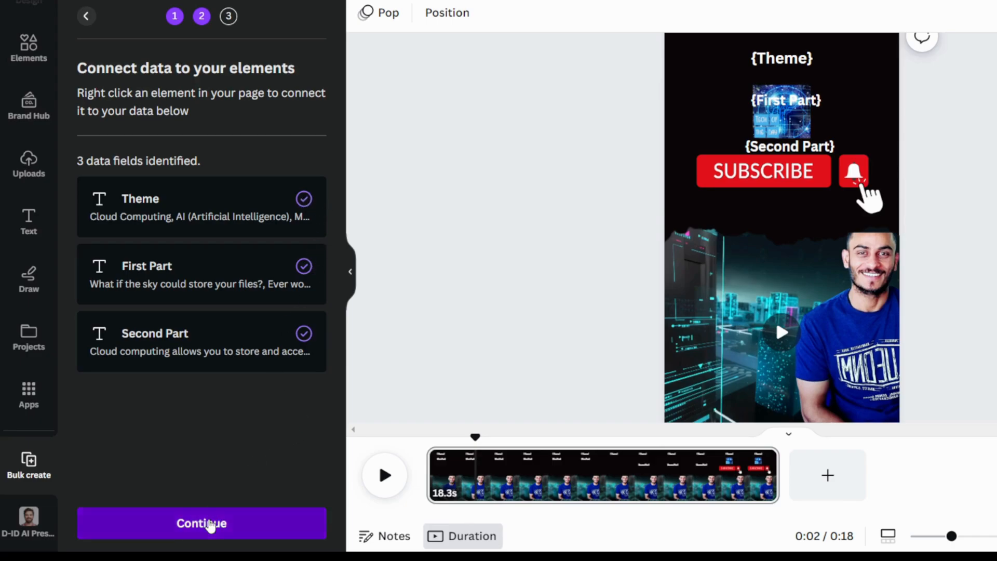
pyautogui.scroll(-10, 218, 347)
pyautogui.scroll(-20, 221, 346)
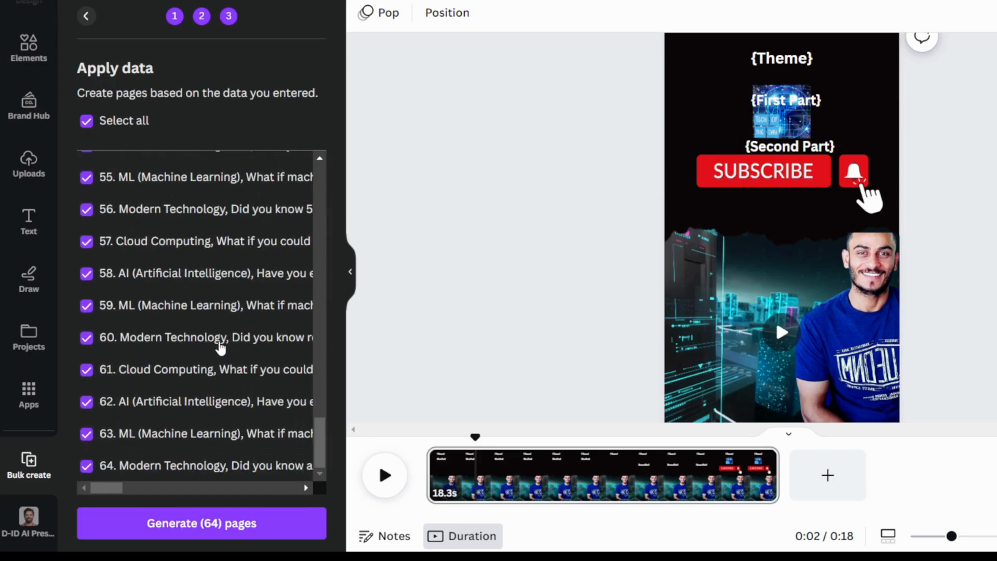
pyautogui.scroll(20, 220, 346)
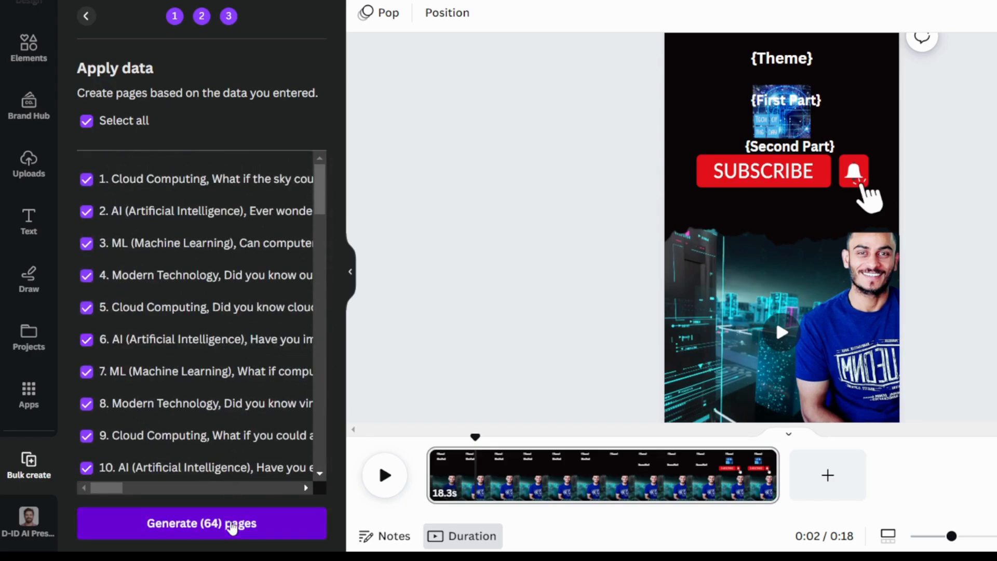
pyautogui.click(233, 525)
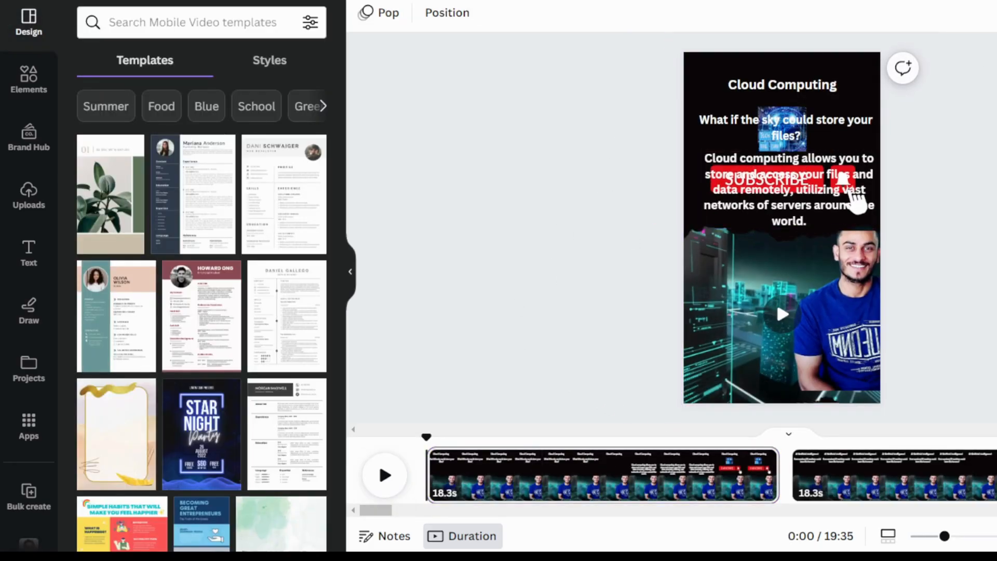
pyautogui.moveTo(385, 510); pyautogui.dragTo(679, 526)
pyautogui.moveTo(865, 518); pyautogui.dragTo(350, 513)
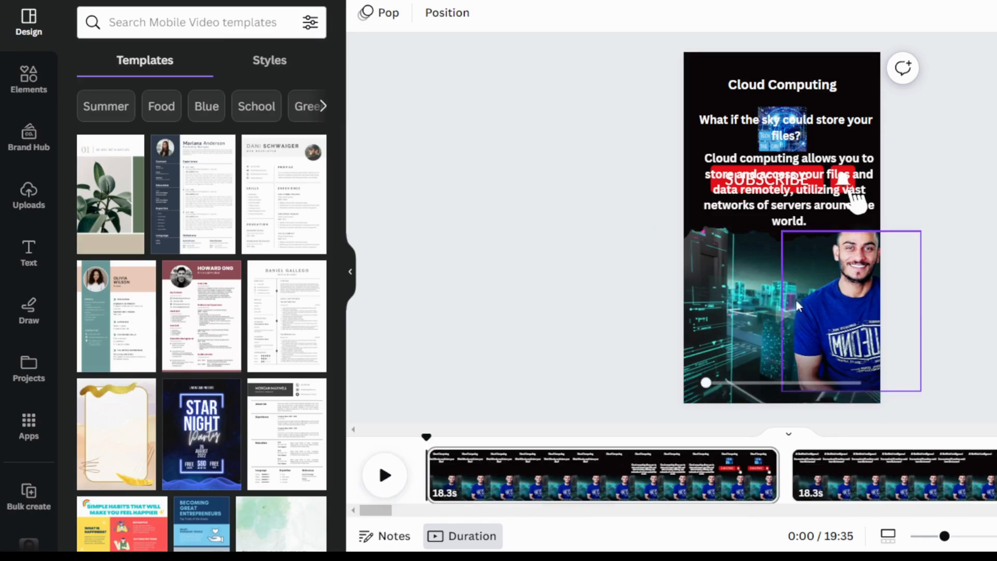
pyautogui.click(797, 307)
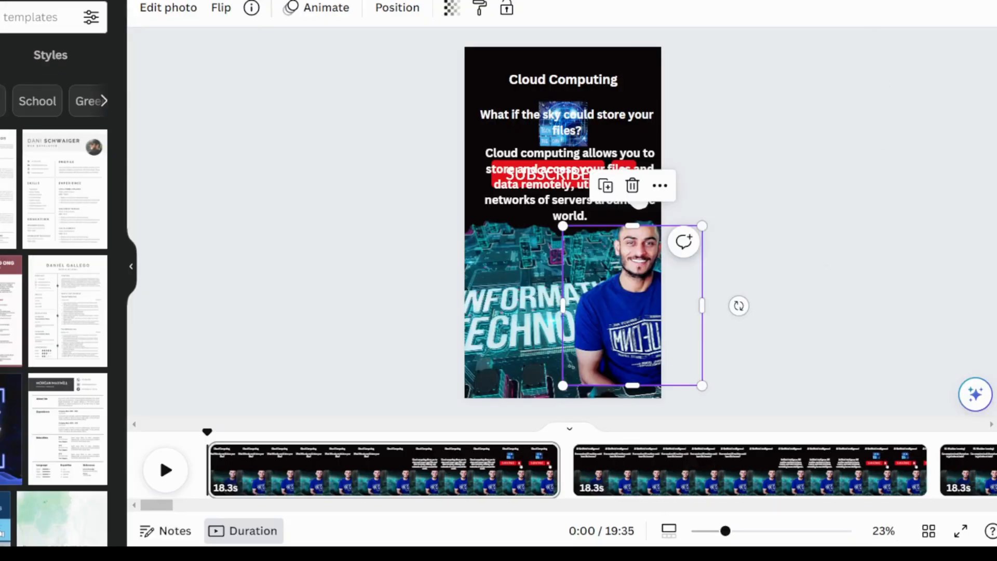
# Open the design's download settings and enable downloading all pages as separate files
pyautogui.click(959, 1)
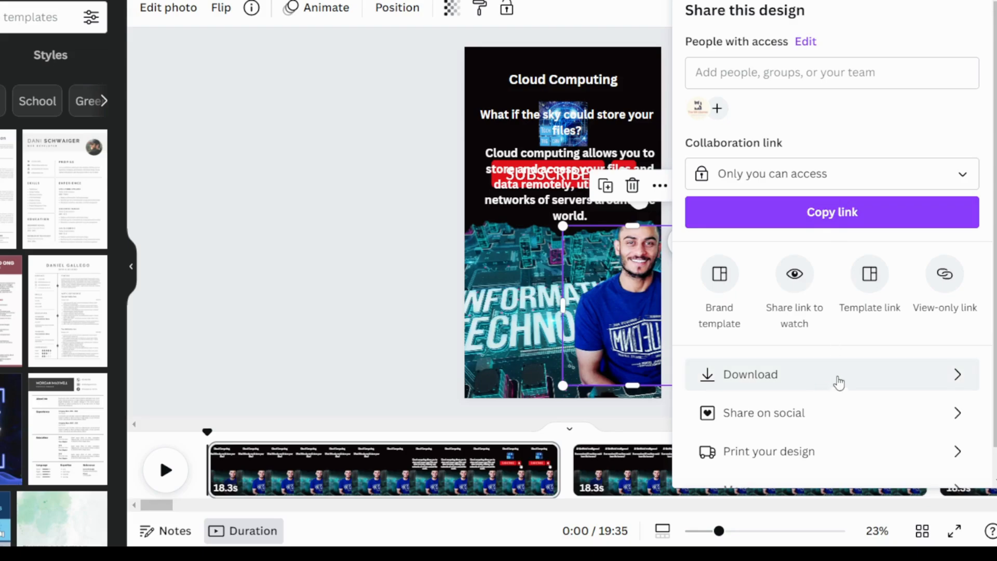
pyautogui.click(960, 374)
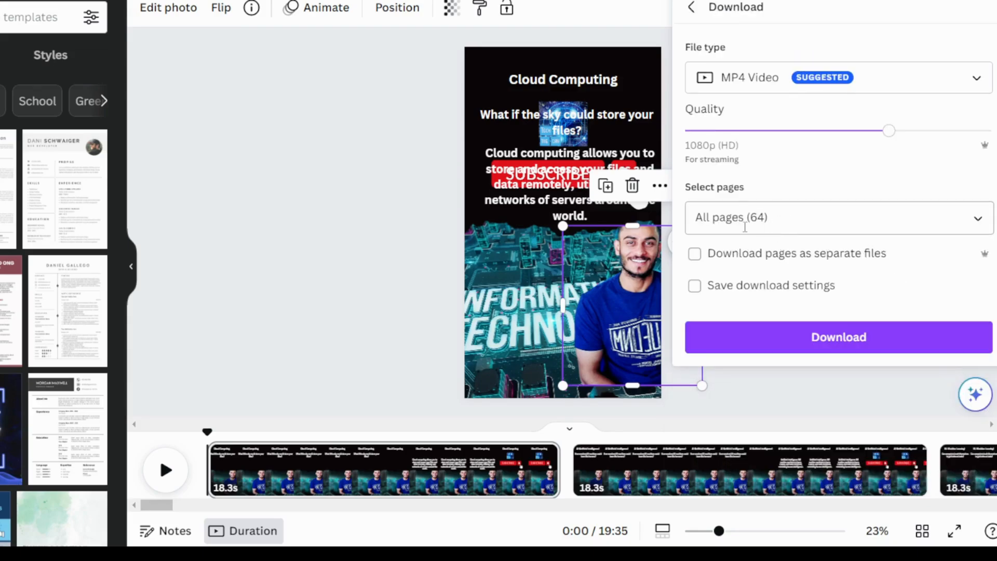
pyautogui.click(695, 254)
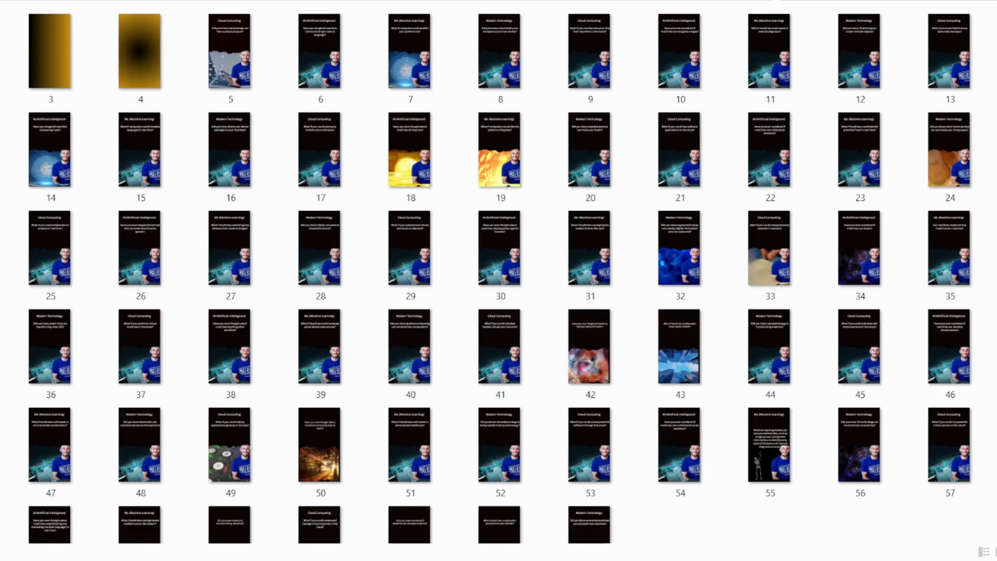